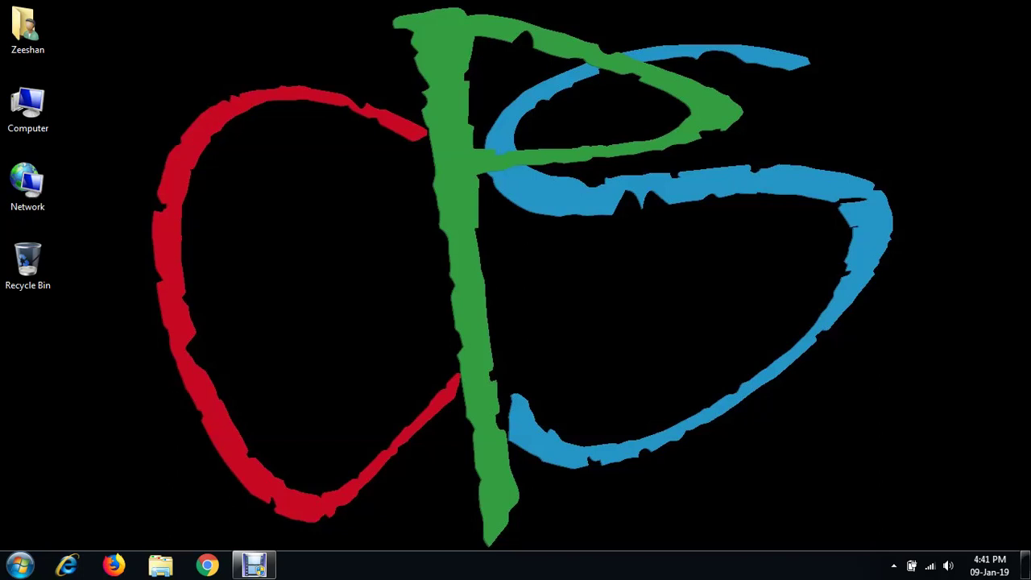
# - Look through the list of installed programs in Programs and Features and close it
pyautogui.click(19, 564)
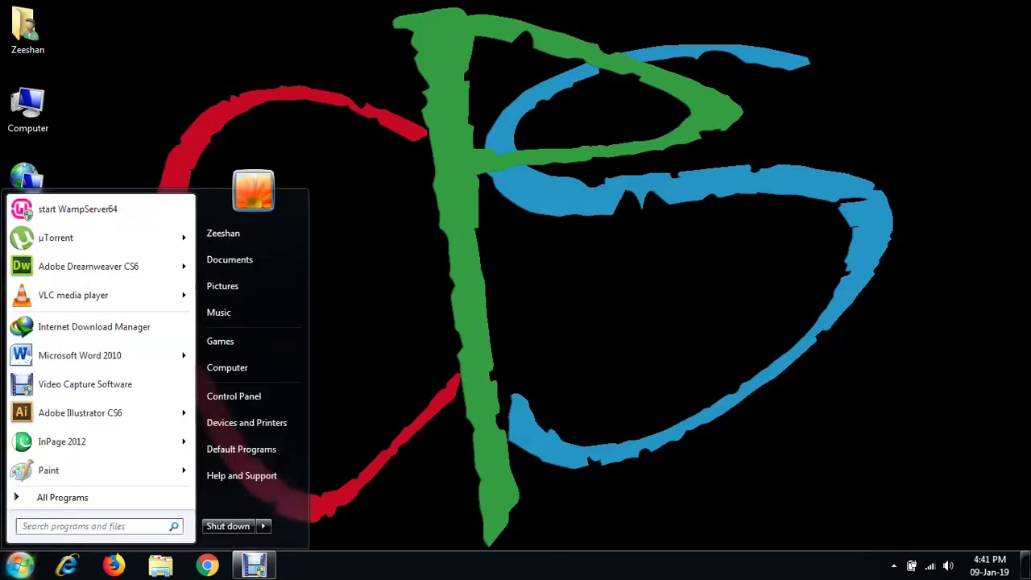
pyautogui.click(234, 396)
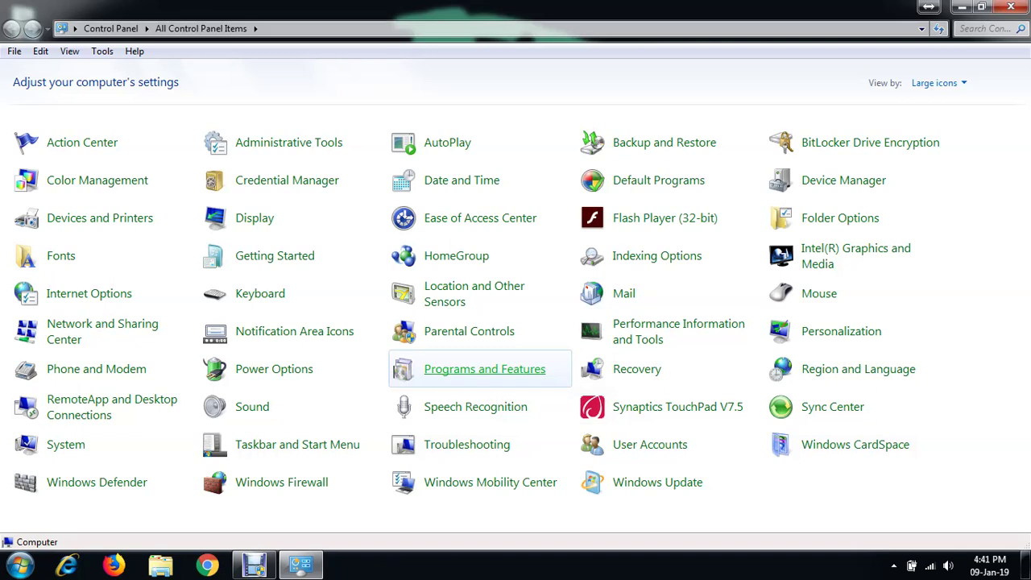
pyautogui.click(484, 369)
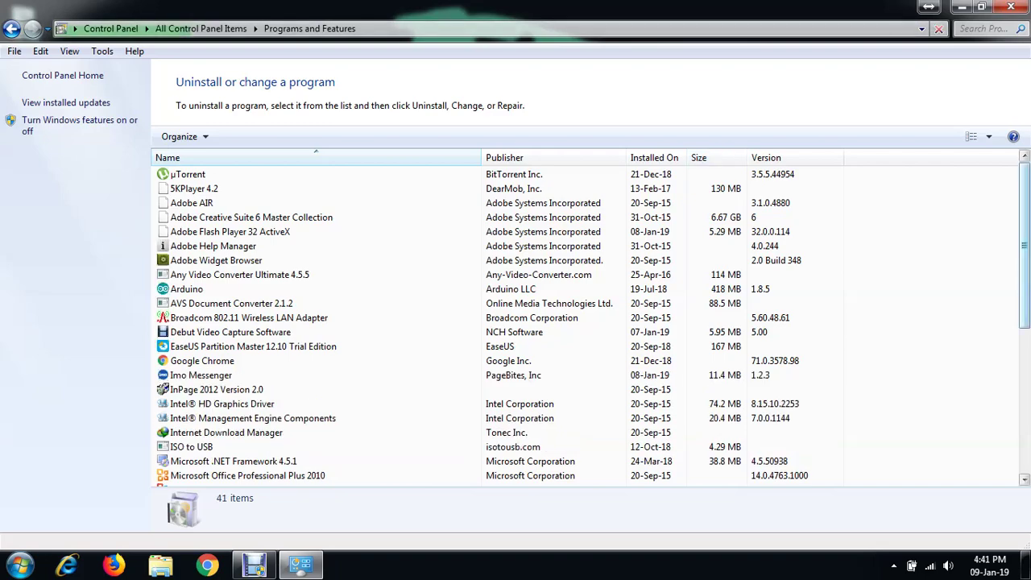
pyautogui.scroll(-2, 588, 322)
pyautogui.moveTo(1026, 289); pyautogui.dragTo(1026, 262)
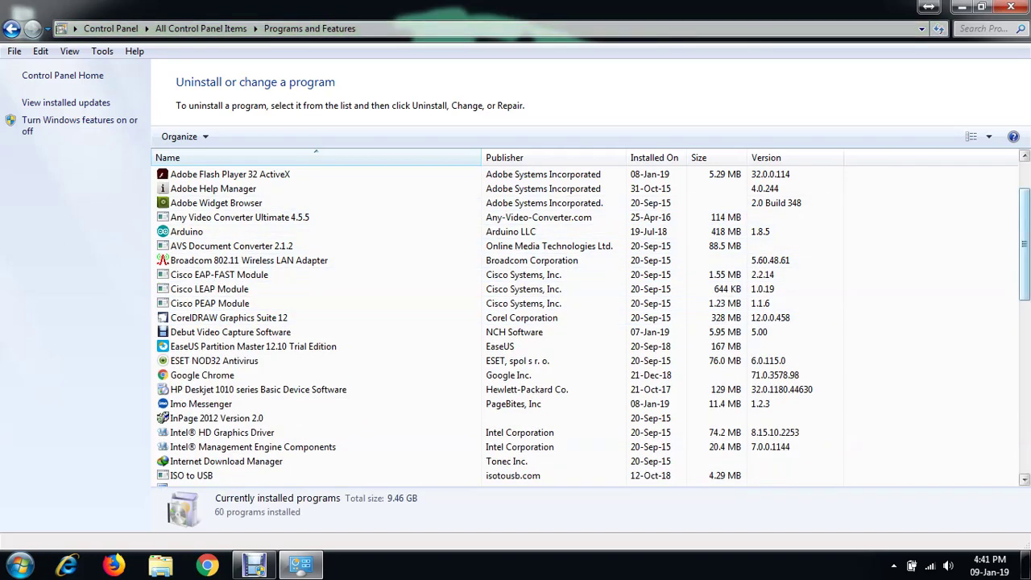
pyautogui.moveTo(1024, 245)
pyautogui.mouseDown()
pyautogui.moveTo(1025, 419)
pyautogui.moveTo(1025, 258)
pyautogui.mouseUp()
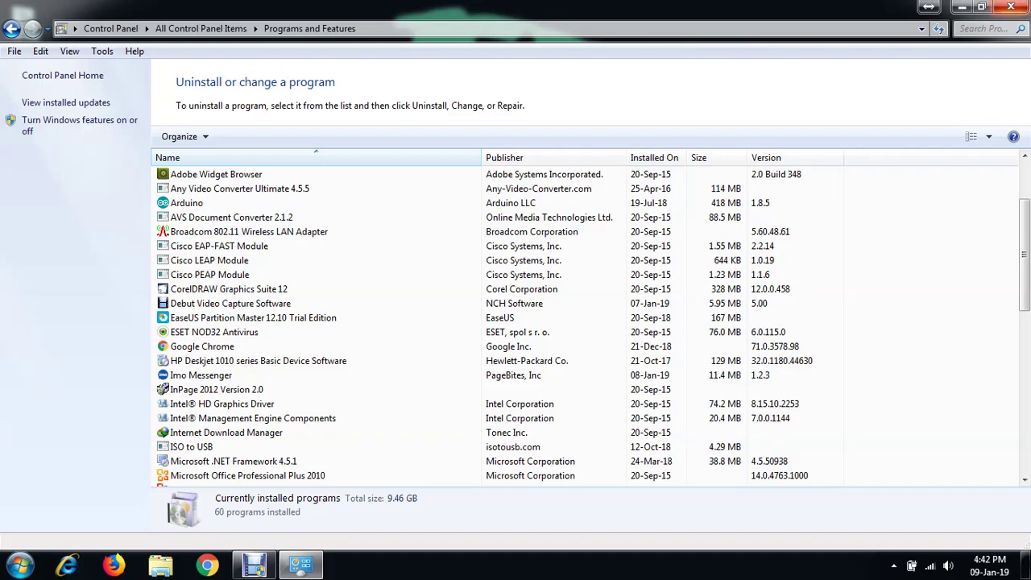
pyautogui.click(1011, 6)
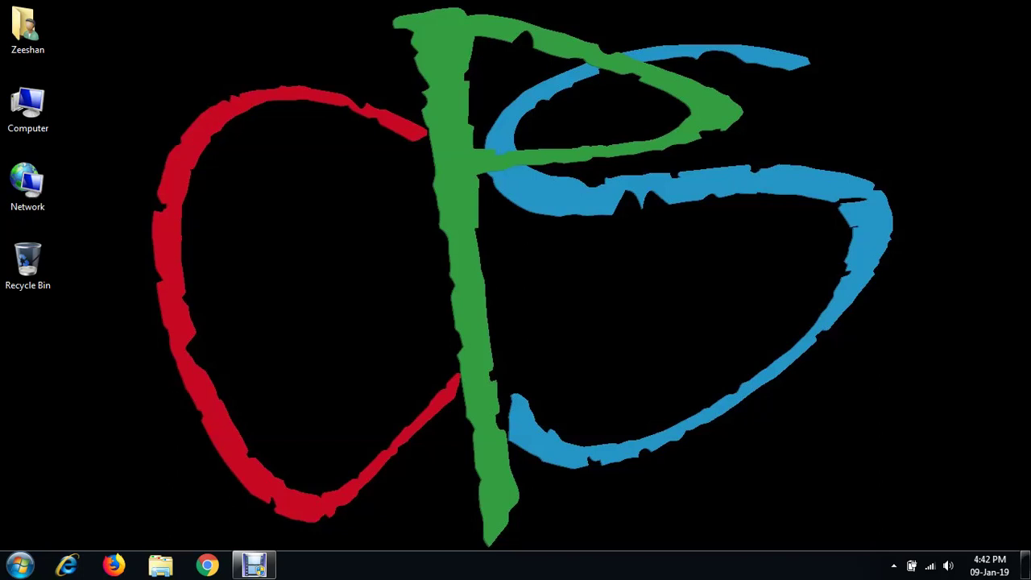
# - Start Windows Task Manager and show the running processes from all users
pyautogui.rightClick(578, 566)
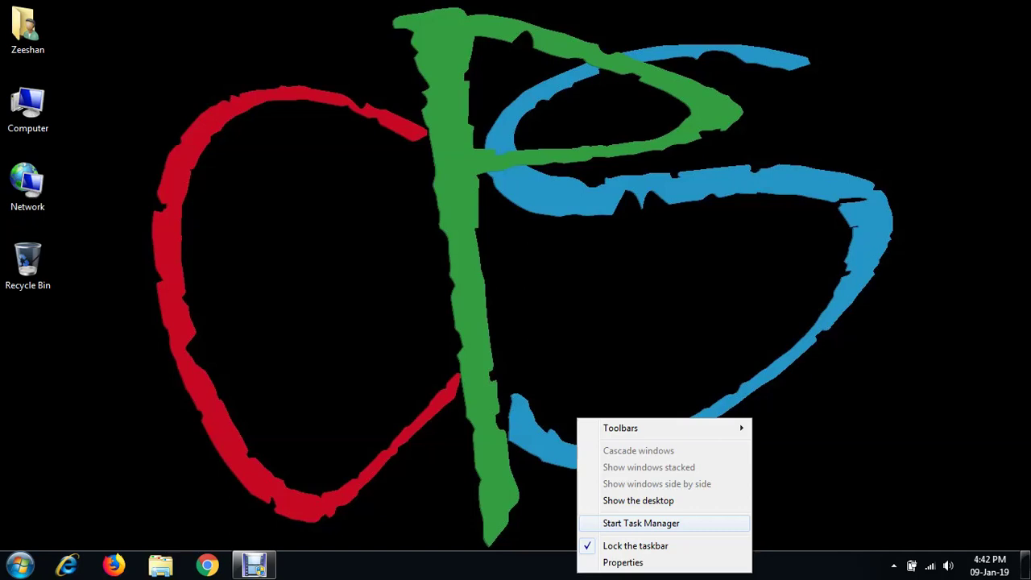
pyautogui.click(641, 522)
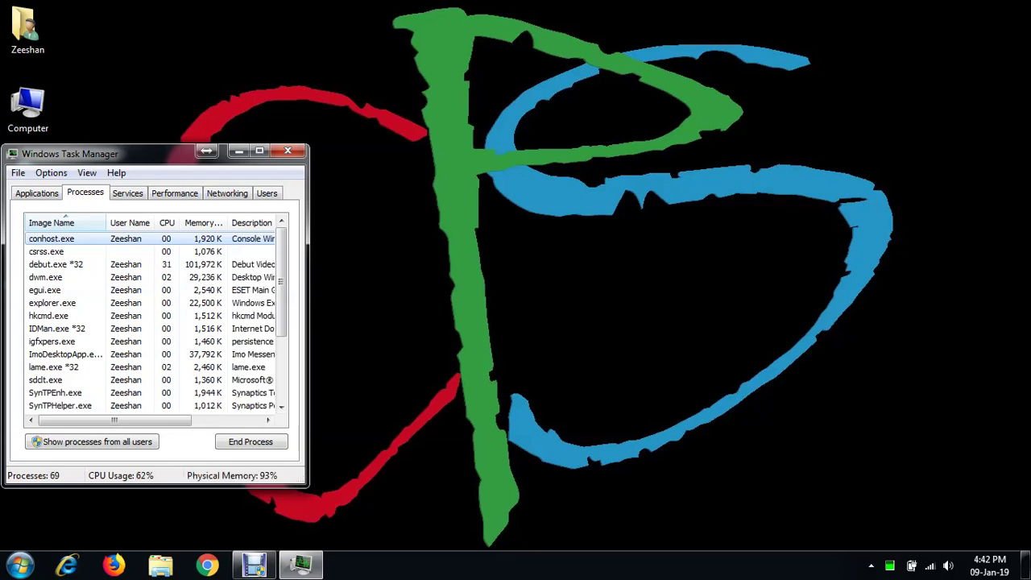
pyautogui.moveTo(207, 150); pyautogui.dragTo(578, 107)
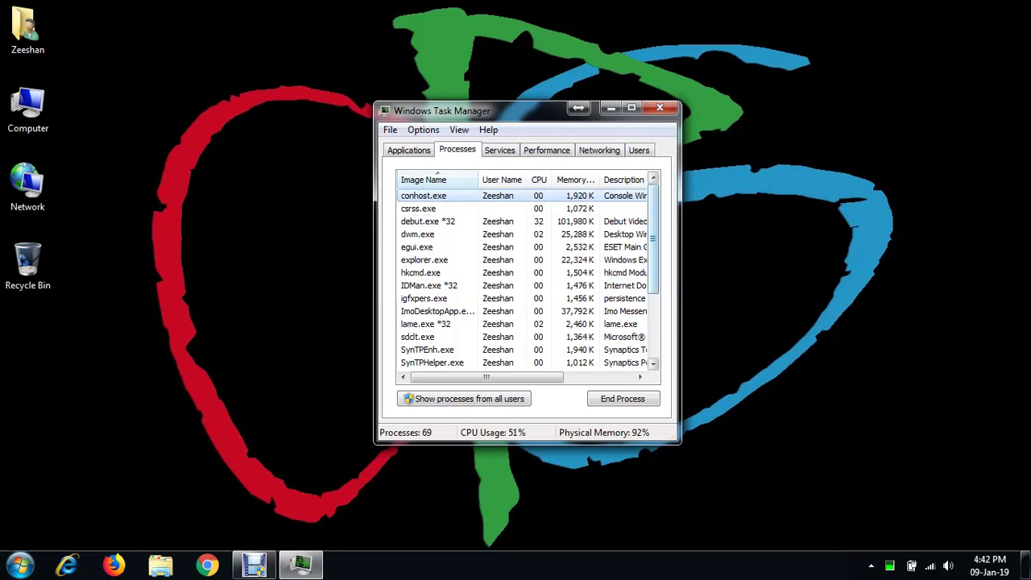
pyautogui.scroll(-3, 528, 278)
pyautogui.scroll(3, 528, 279)
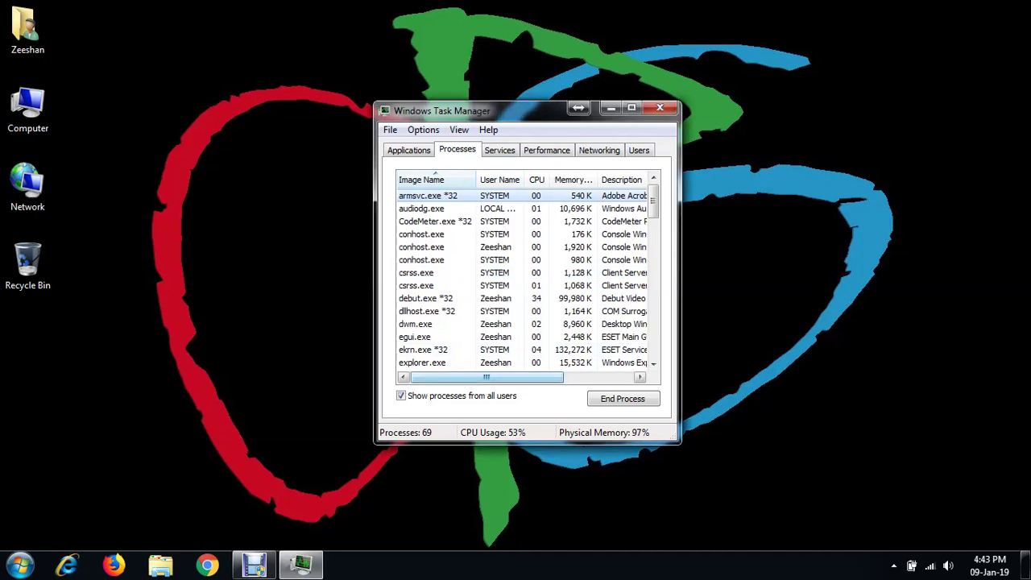
pyautogui.moveTo(487, 377)
pyautogui.mouseDown()
pyautogui.moveTo(556, 377)
pyautogui.moveTo(487, 377)
pyautogui.mouseUp()
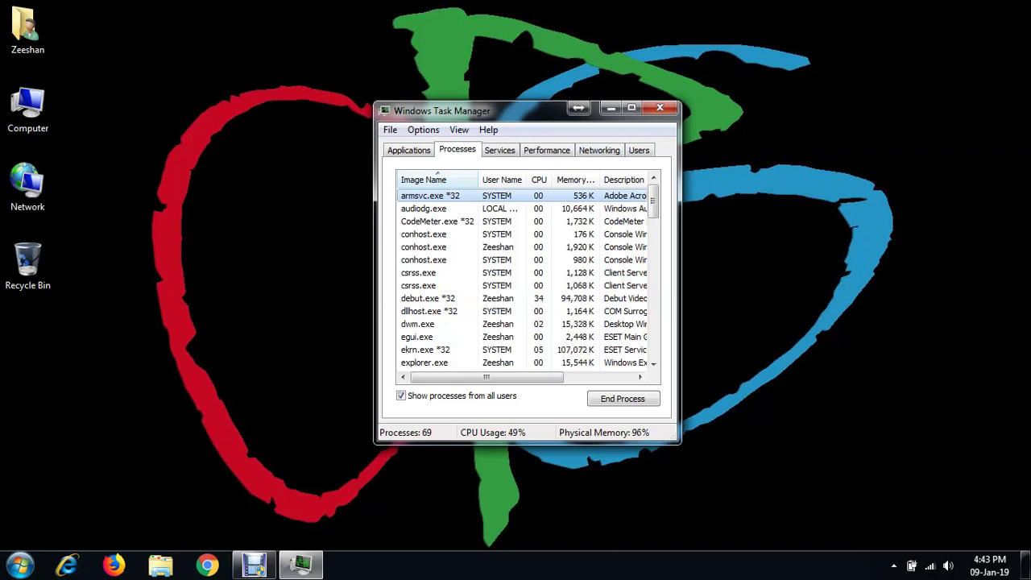
# - End the process tree of armsvc.exe
pyautogui.rightClick(455, 199)
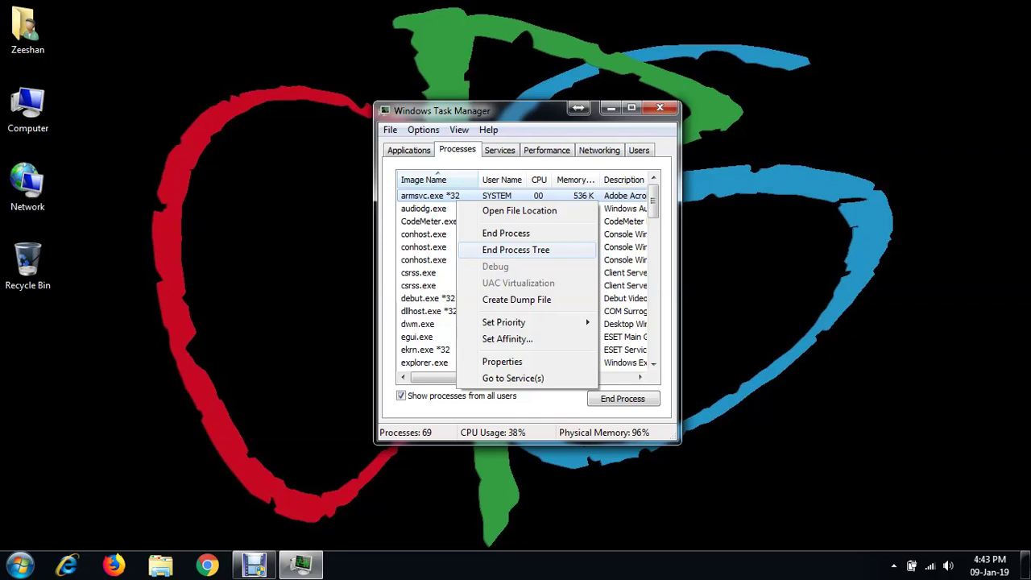
pyautogui.click(516, 250)
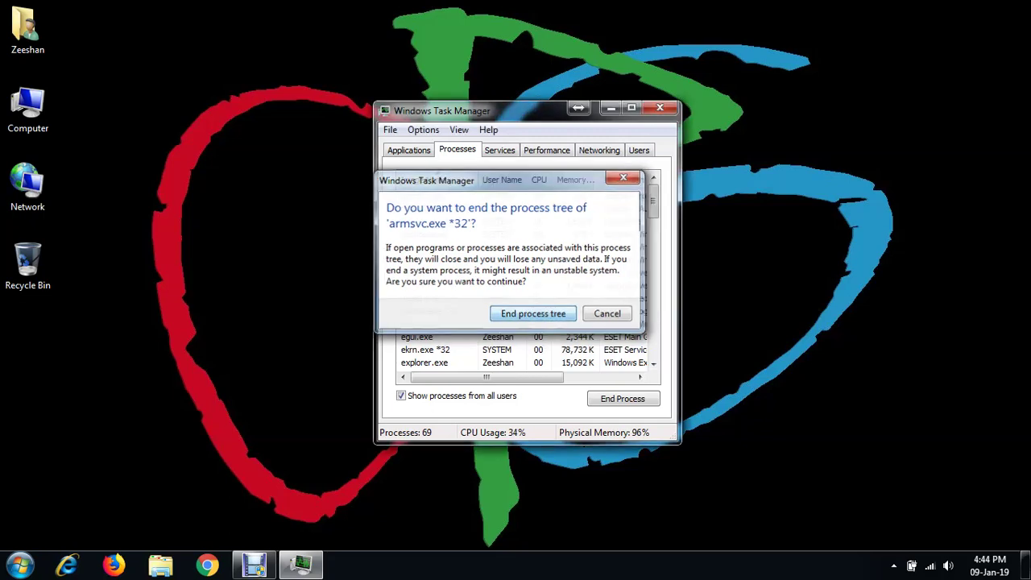
pyautogui.press('Return')
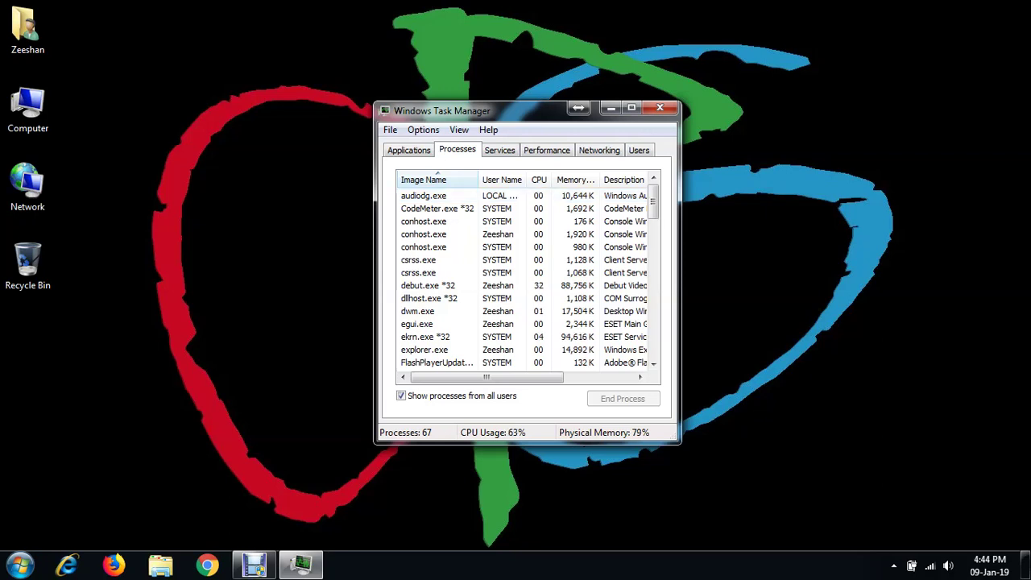
# - End the process tree of CodeMeter.exe, leaving audiodg.exe running
pyautogui.rightClick(431, 196)
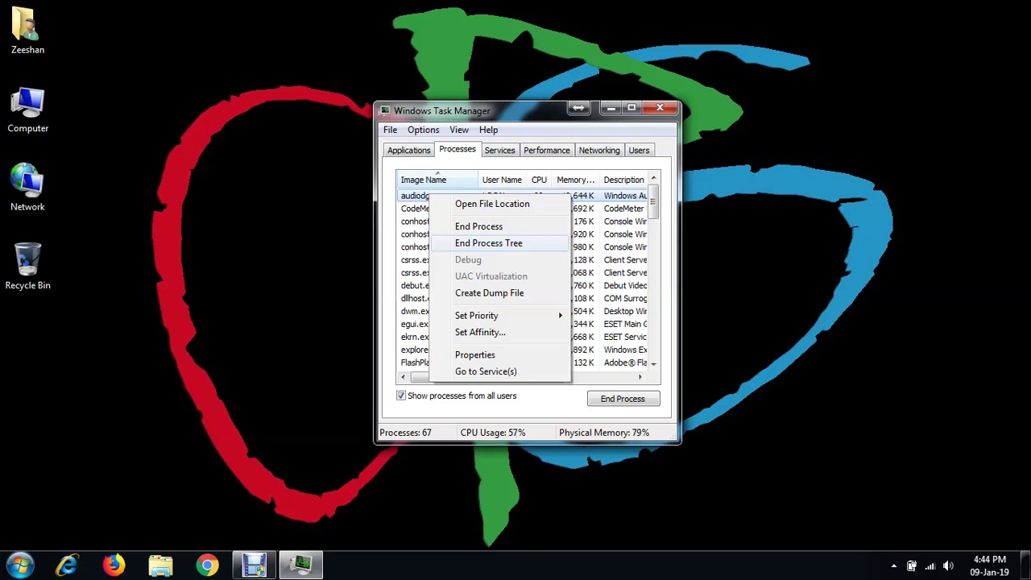
pyautogui.press('Escape')
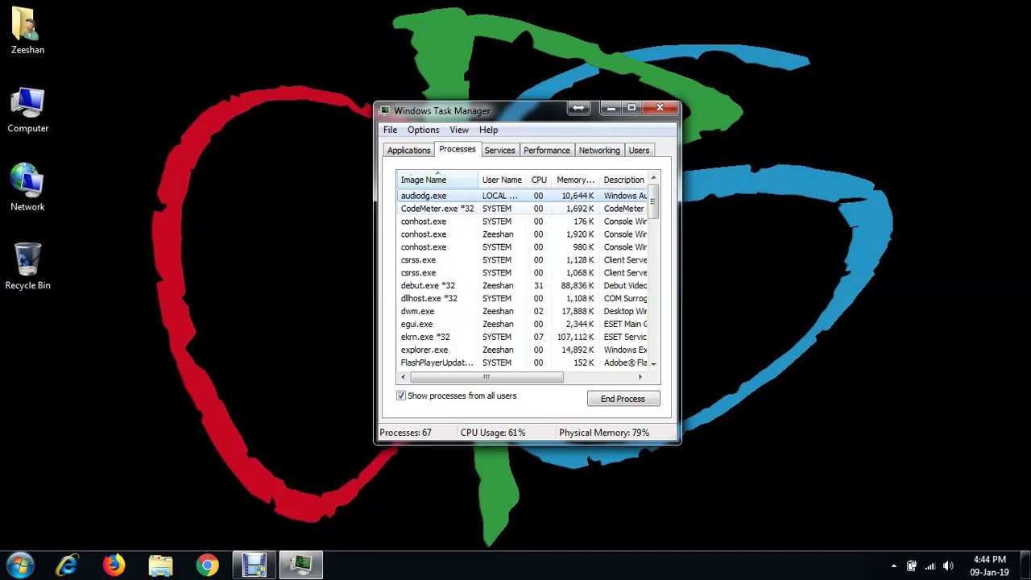
pyautogui.rightClick(448, 209)
pyautogui.click(499, 241)
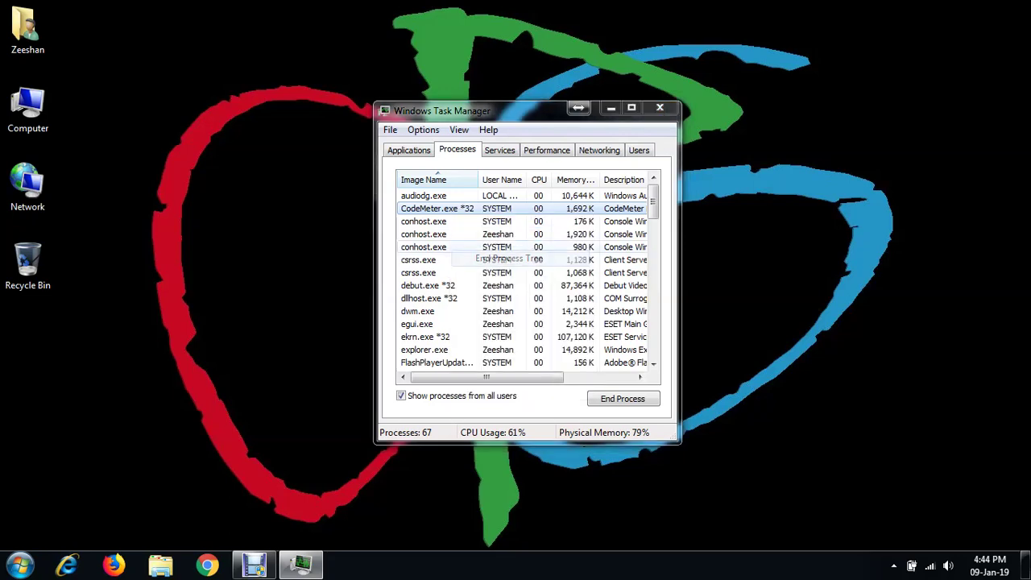
pyautogui.click(473, 208)
# - End the process trees of all three conhost.exe processes one after another
pyautogui.rightClick(472, 208)
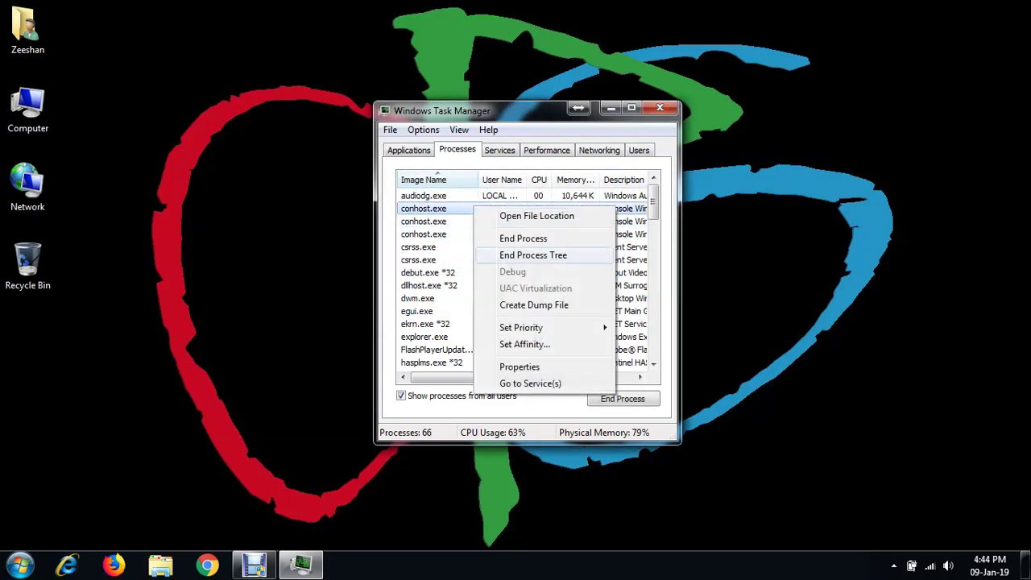
pyautogui.click(532, 255)
pyautogui.rightClick(431, 209)
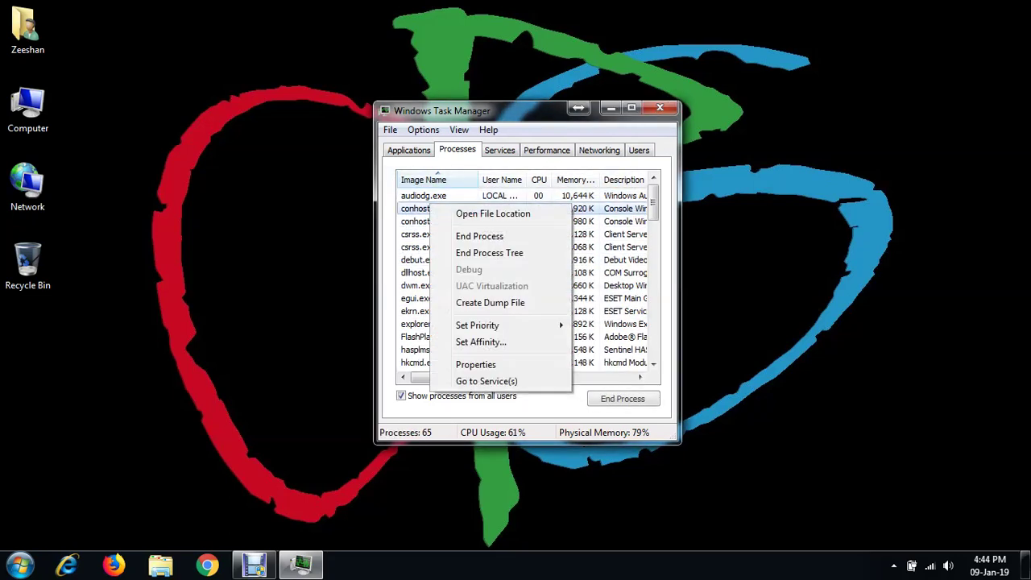
pyautogui.click(491, 252)
pyautogui.press('Return')
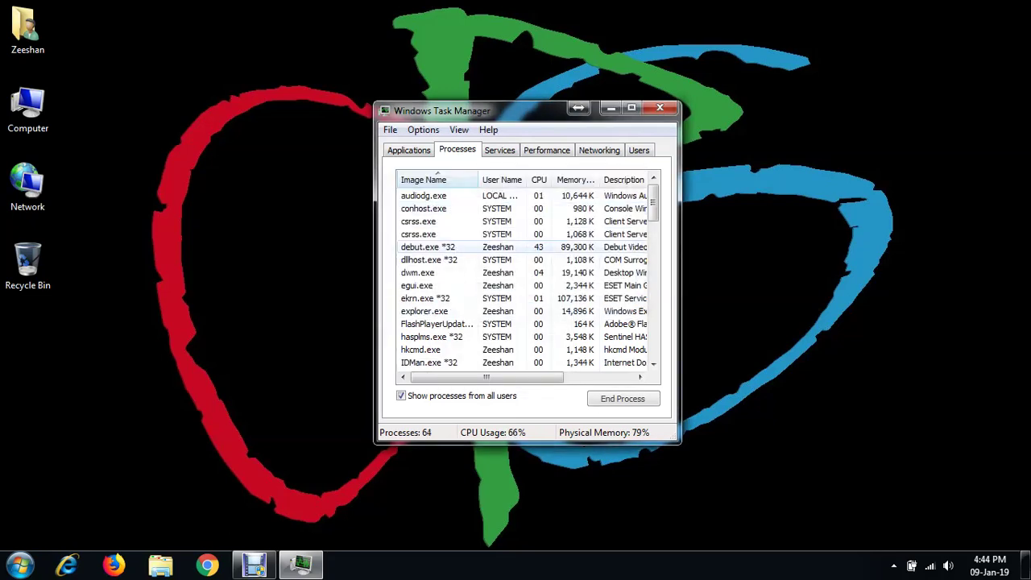
pyautogui.rightClick(453, 208)
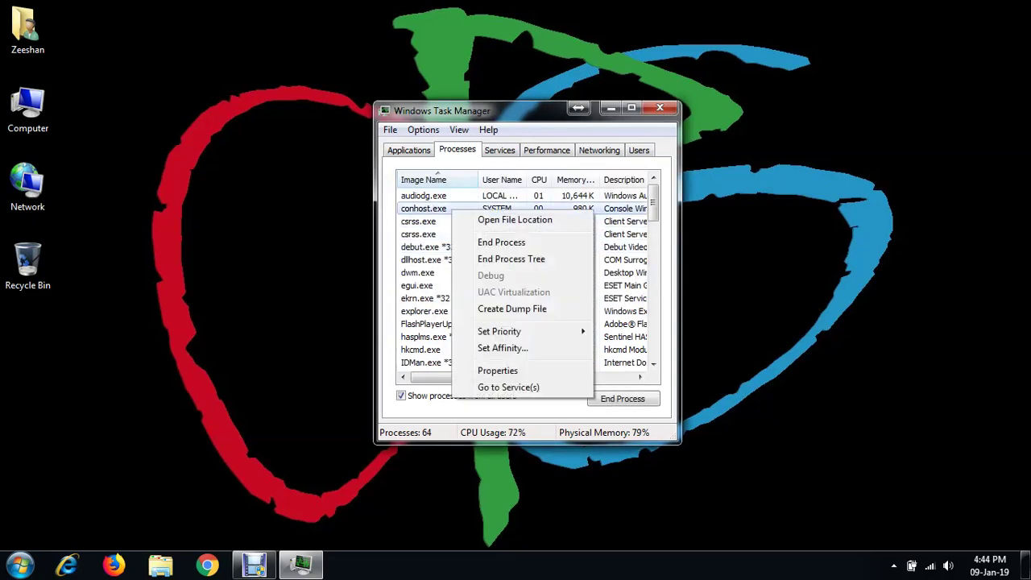
pyautogui.click(488, 256)
pyautogui.press('Return')
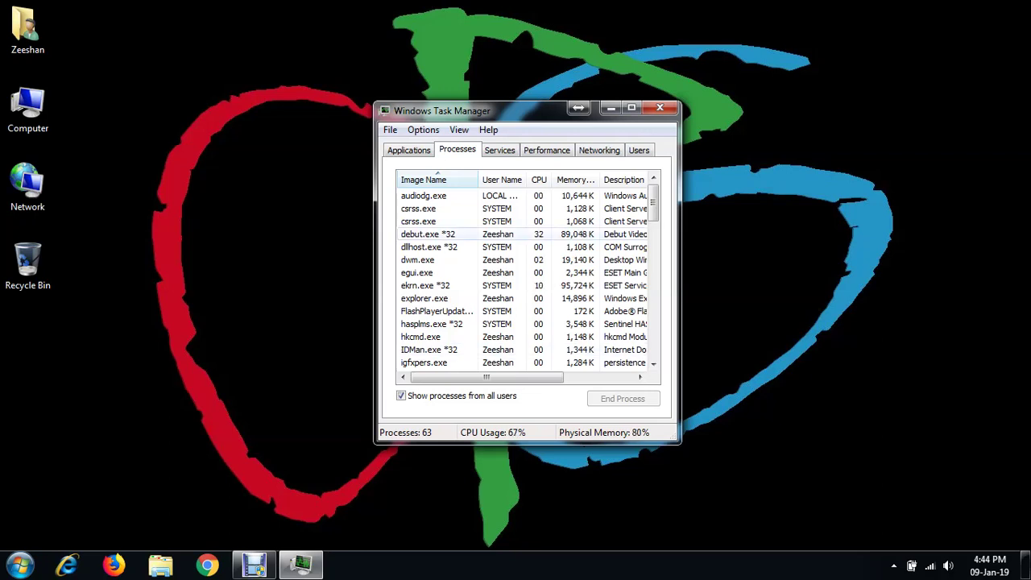
# - End the process tree of dllhost.exe, and end the process tree of dwm.exe twice
pyautogui.rightClick(453, 247)
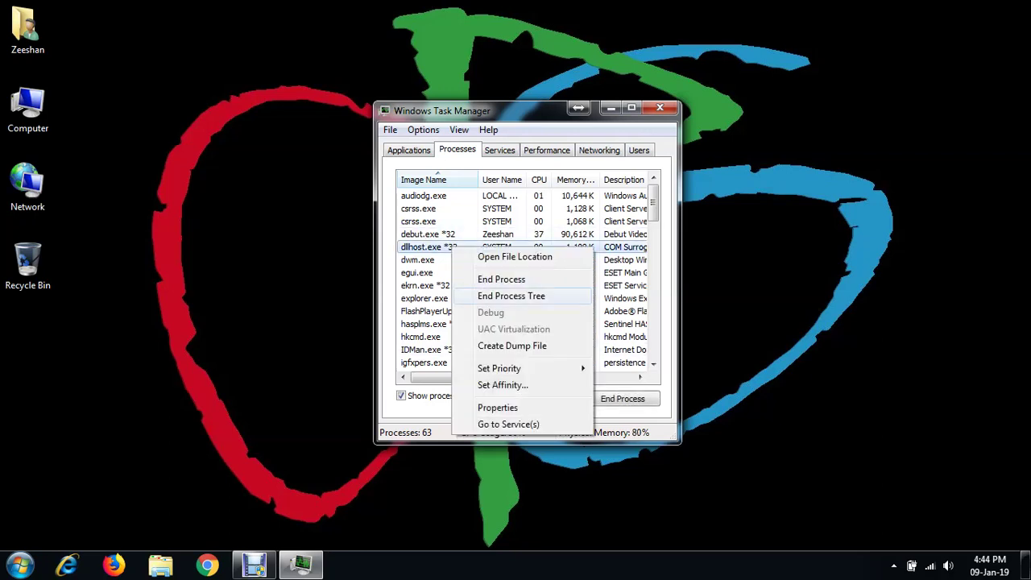
pyautogui.click(509, 297)
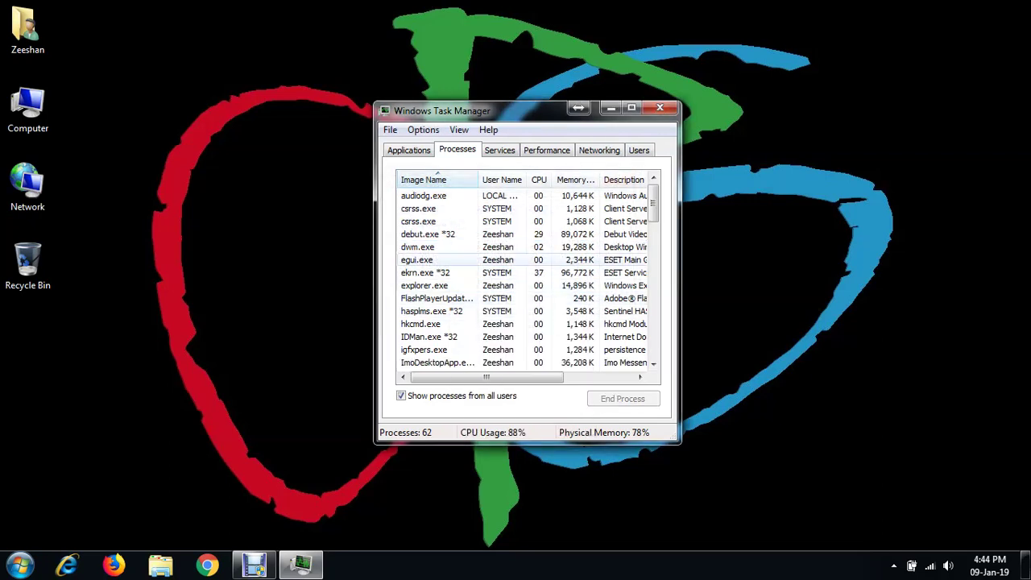
pyautogui.rightClick(462, 246)
pyautogui.click(519, 296)
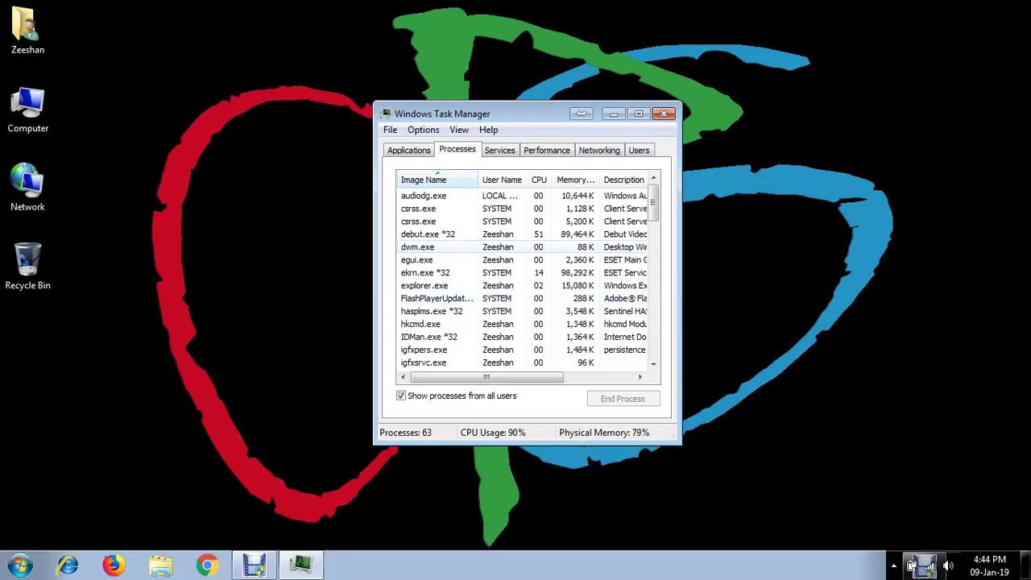
pyautogui.rightClick(453, 249)
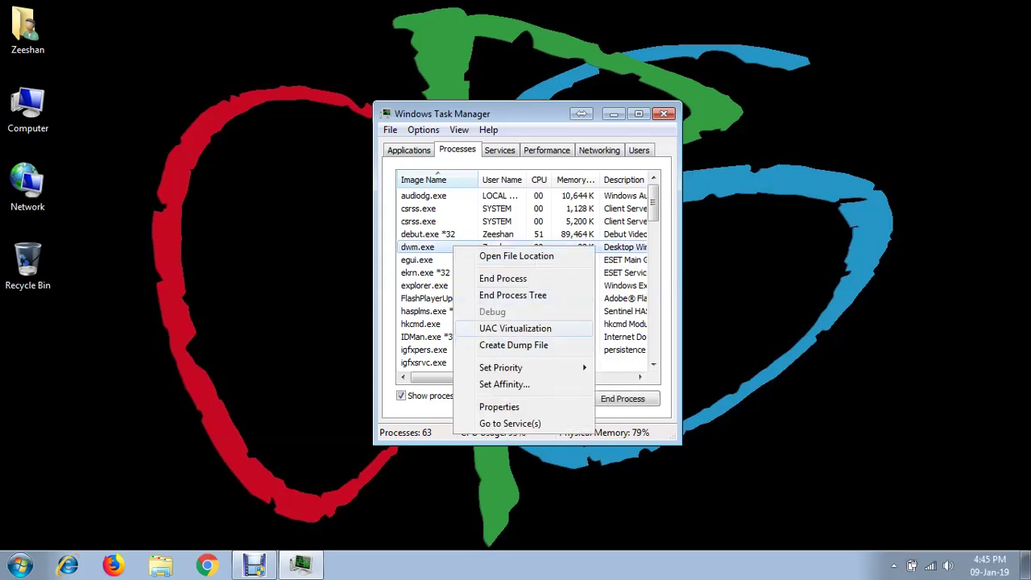
pyautogui.click(513, 296)
pyautogui.press('Return')
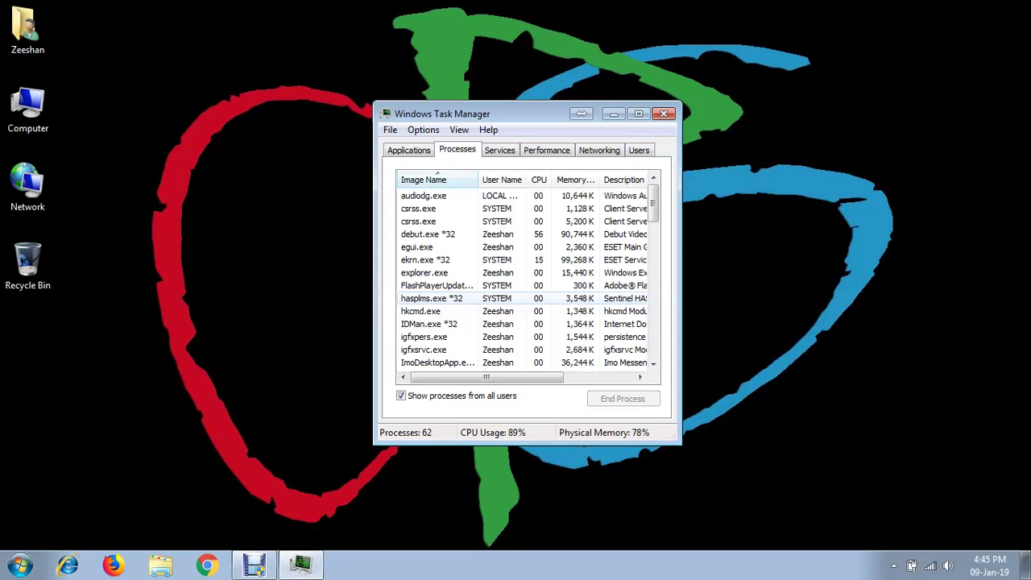
# - End the process trees of hasplms.exe and the Flash Player update process
pyautogui.rightClick(489, 300)
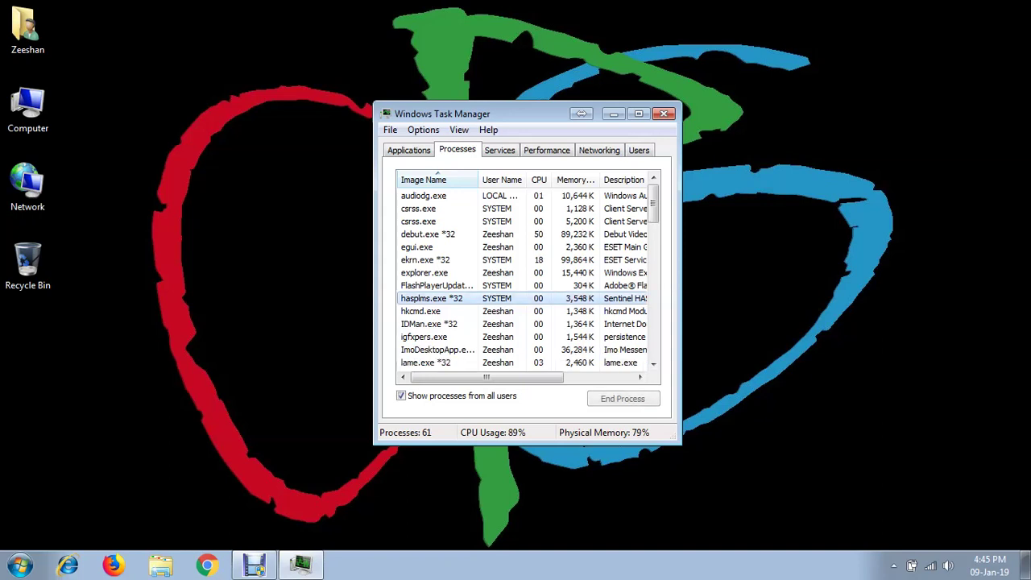
pyautogui.click(547, 348)
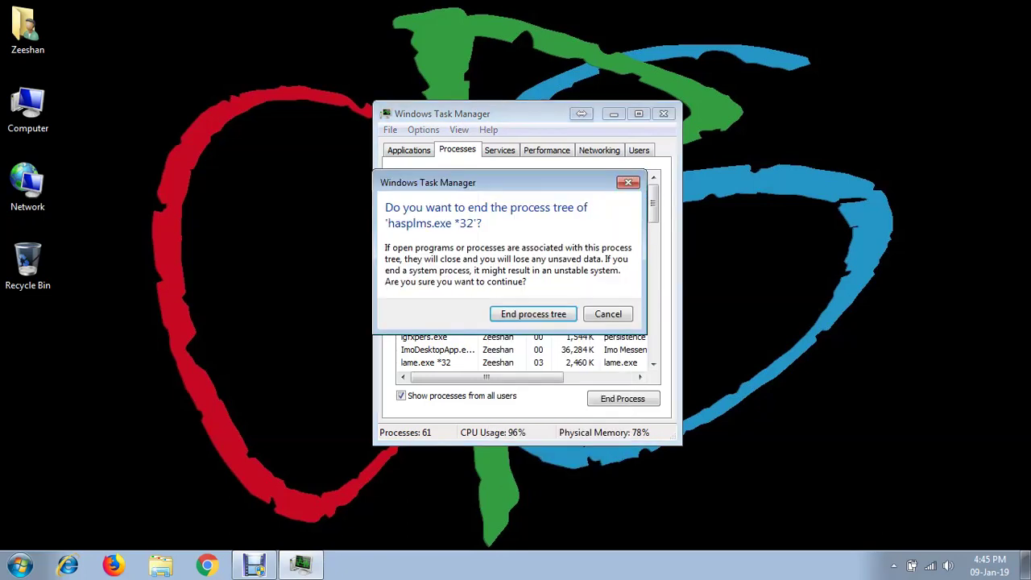
pyautogui.click(567, 311)
pyautogui.rightClick(465, 283)
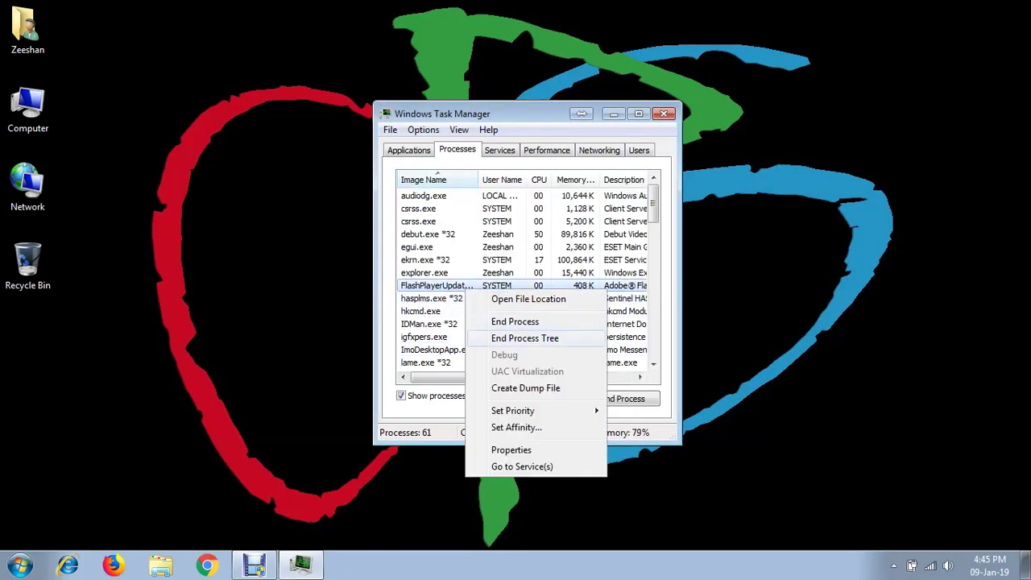
pyautogui.click(526, 340)
pyautogui.press('Return')
# - End the process trees of IDMan.exe and hkcmd.exe
pyautogui.rightClick(476, 310)
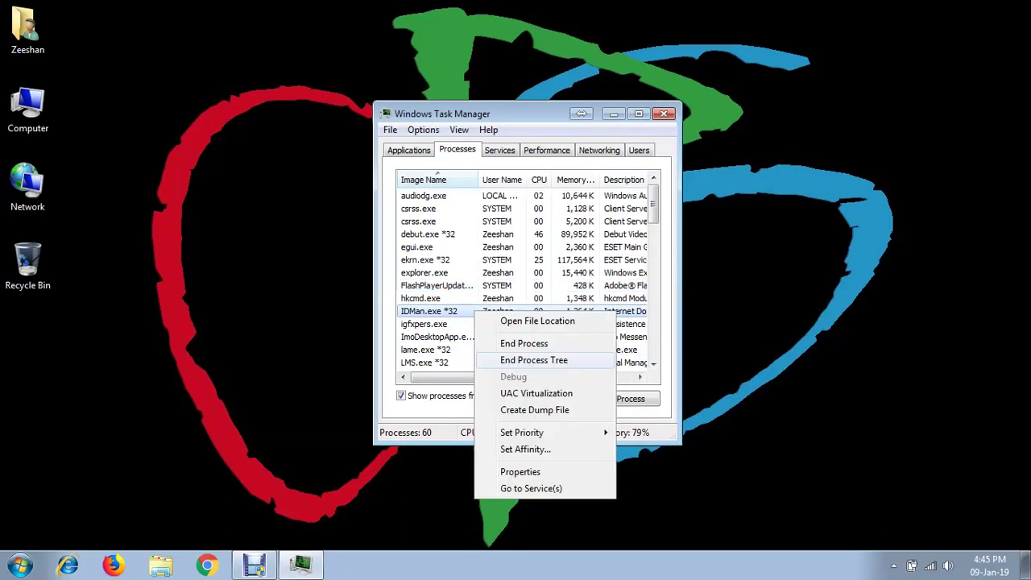
pyautogui.click(538, 360)
pyautogui.press('Return')
pyautogui.rightClick(472, 298)
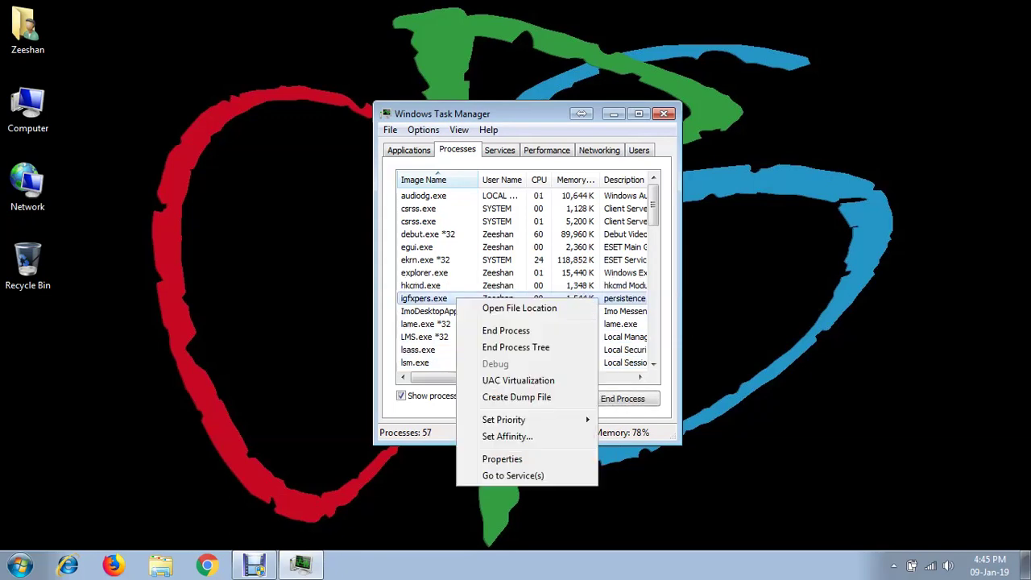
pyautogui.rightClick(456, 286)
pyautogui.click(516, 334)
pyautogui.press('Return')
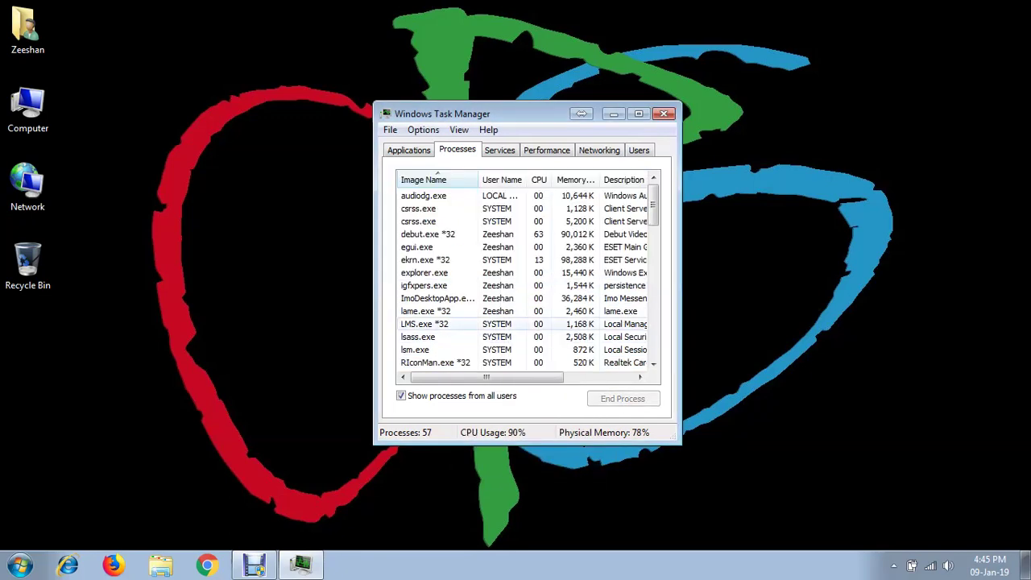
# - End the process tree of the Imo Messenger desktop app
pyautogui.rightClick(492, 303)
pyautogui.click(552, 352)
pyautogui.press('Return')
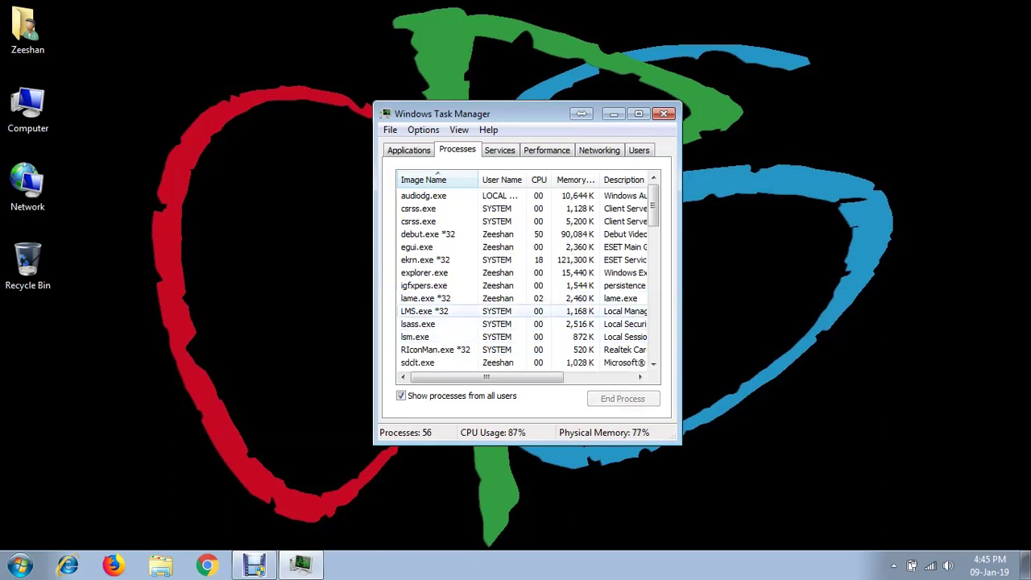
# - Check the full description of LMS.exe *32 and end its process tree
pyautogui.click(476, 311)
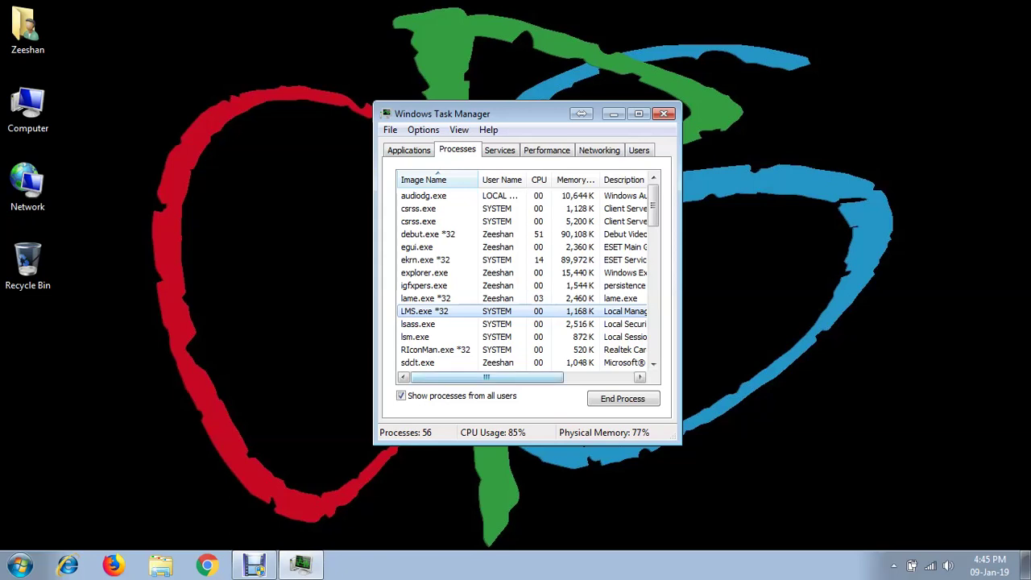
pyautogui.moveTo(486, 377); pyautogui.dragTo(557, 377)
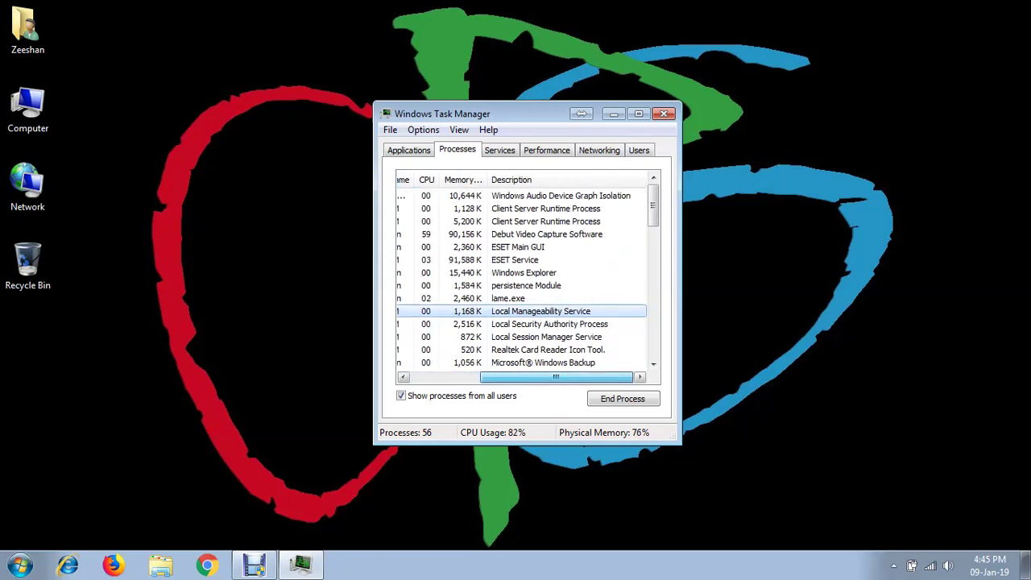
pyautogui.moveTo(555, 377); pyautogui.dragTo(486, 377)
pyautogui.rightClick(423, 312)
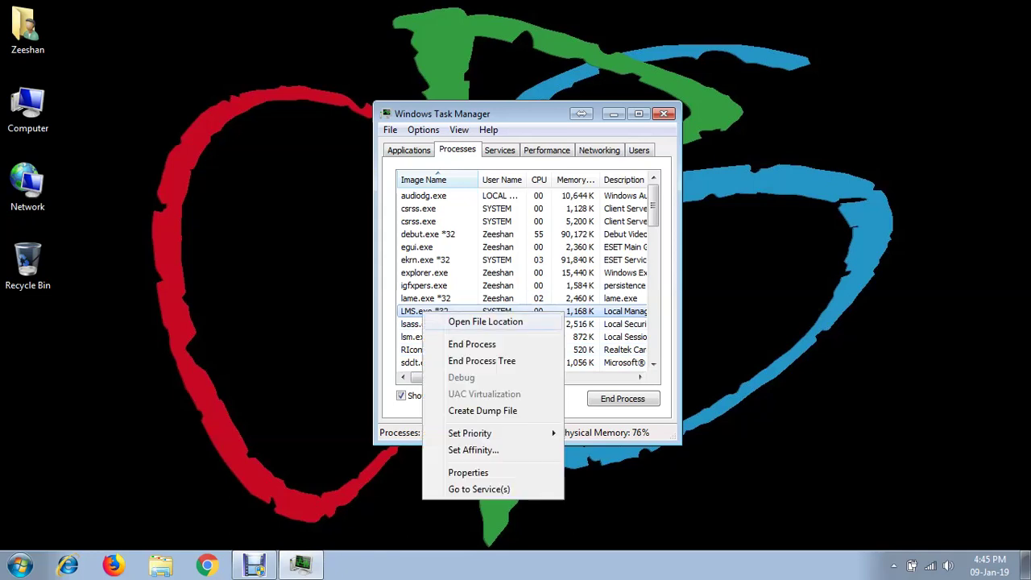
pyautogui.click(481, 361)
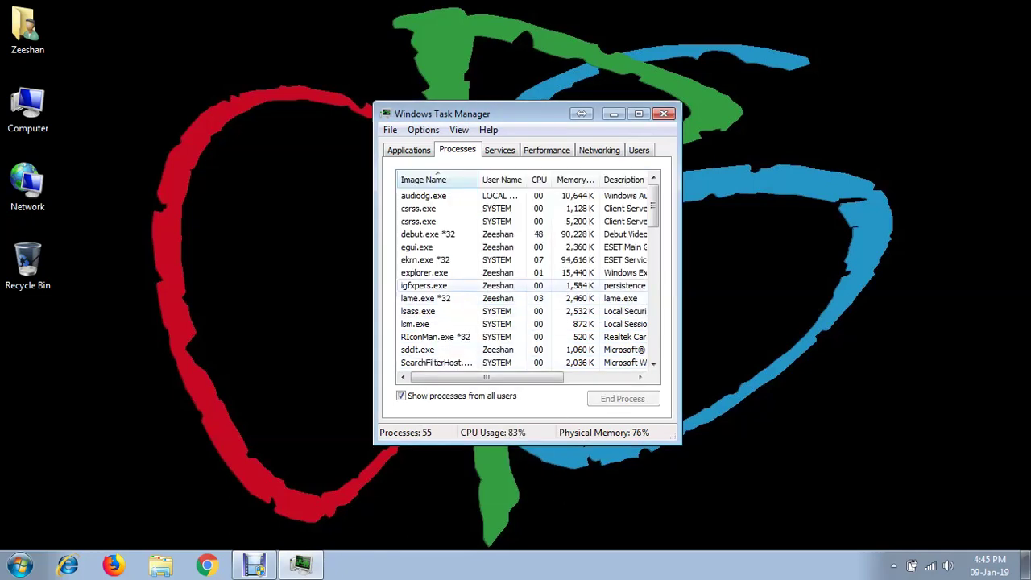
# - End the process tree of igfxpers.exe and that of the restarted LMS.exe *32
pyautogui.rightClick(449, 287)
pyautogui.click(491, 338)
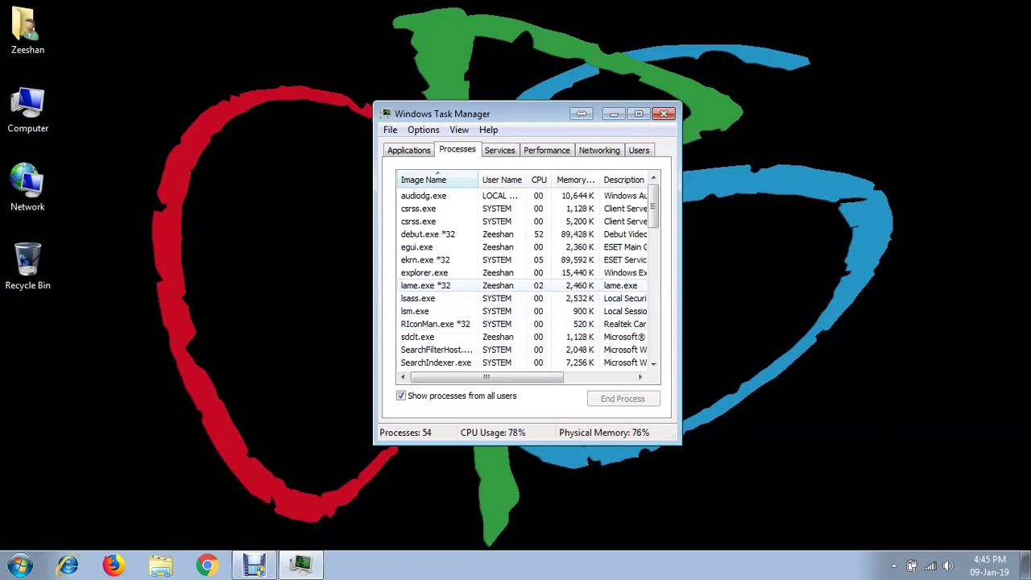
pyautogui.click(439, 286)
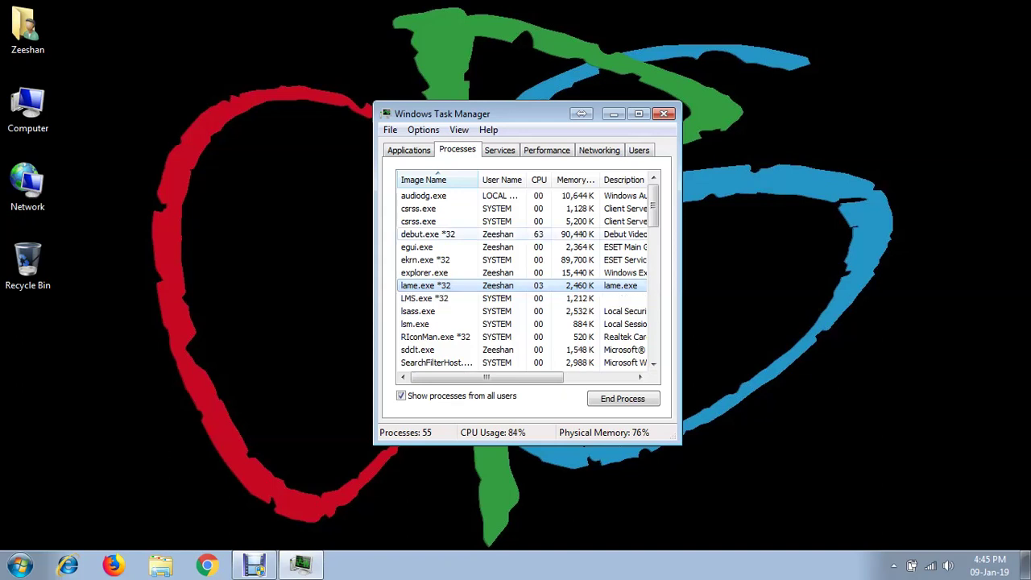
pyautogui.rightClick(487, 297)
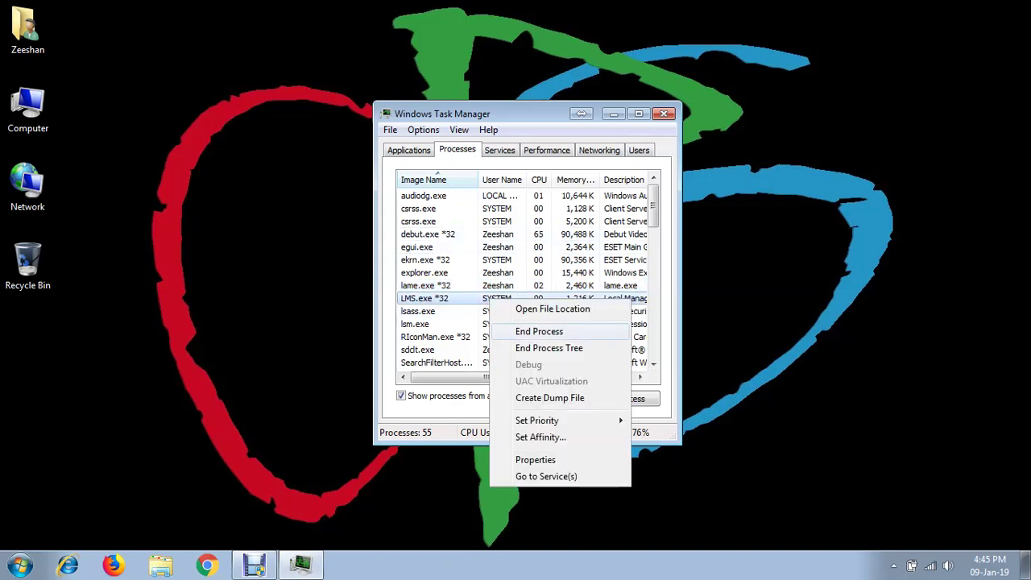
pyautogui.click(532, 349)
pyautogui.click(470, 309)
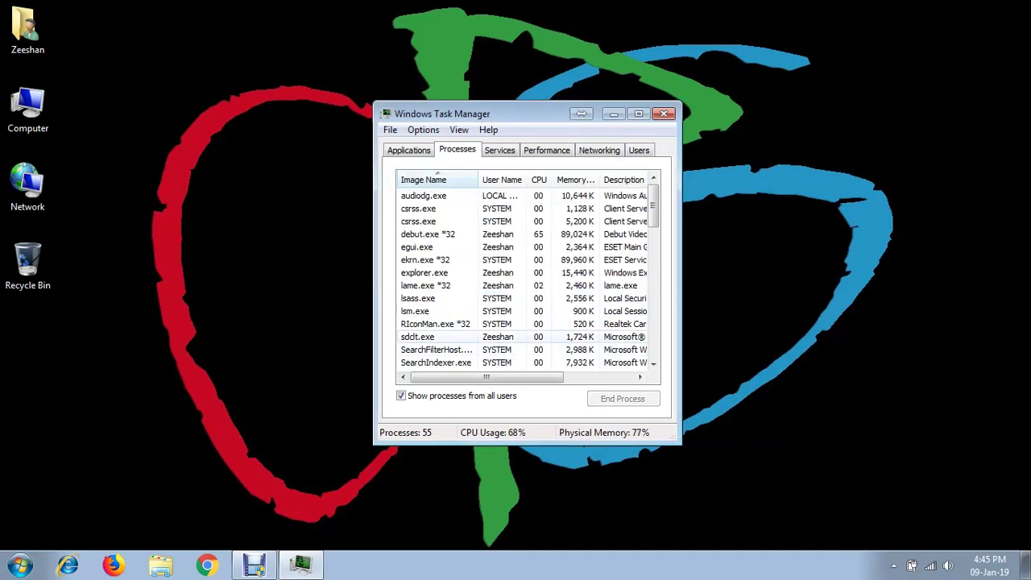
# - End the process trees of sdclt.exe and RIconMan.exe *32
pyautogui.rightClick(522, 337)
pyautogui.press('Escape')
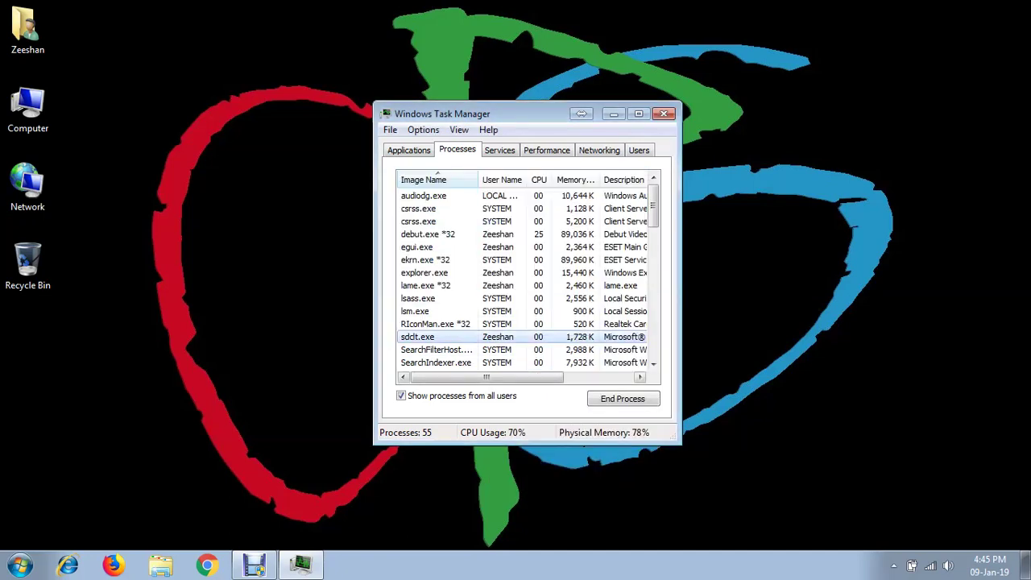
pyautogui.rightClick(475, 323)
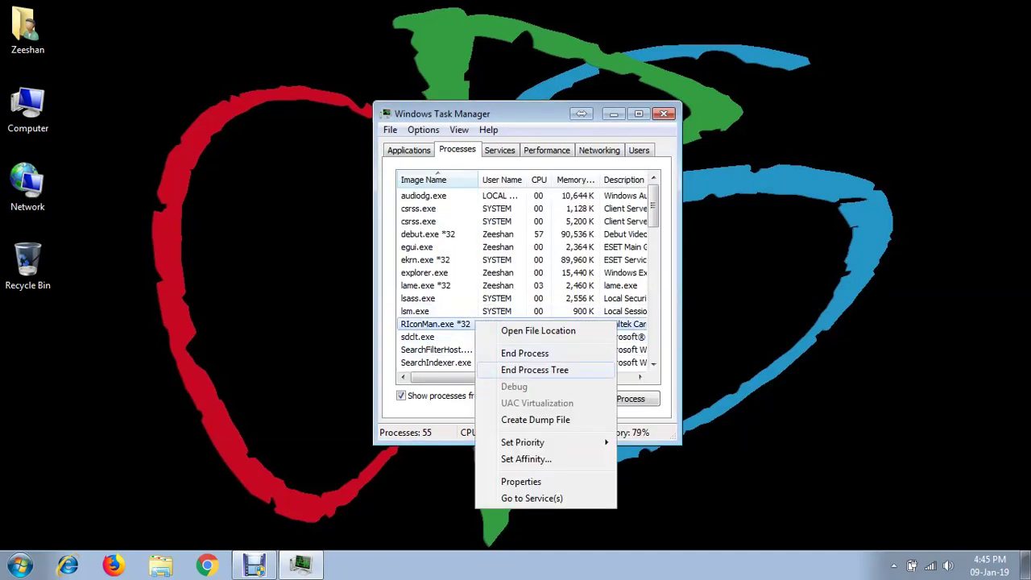
pyautogui.press('Escape')
# - End the process tree of SearchIndexer.exe and confirm the request
pyautogui.rightClick(504, 348)
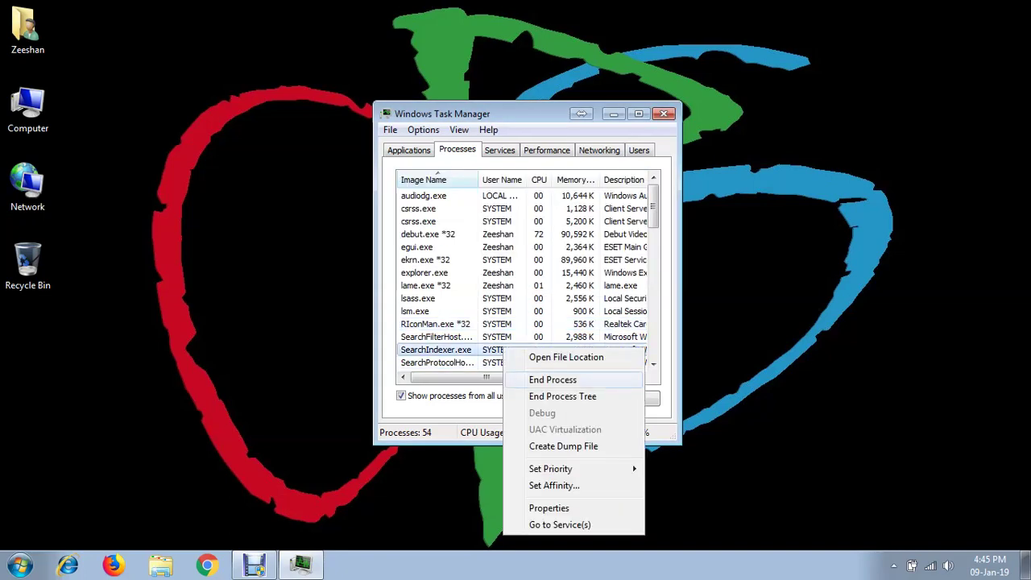
pyautogui.click(553, 380)
pyautogui.click(542, 306)
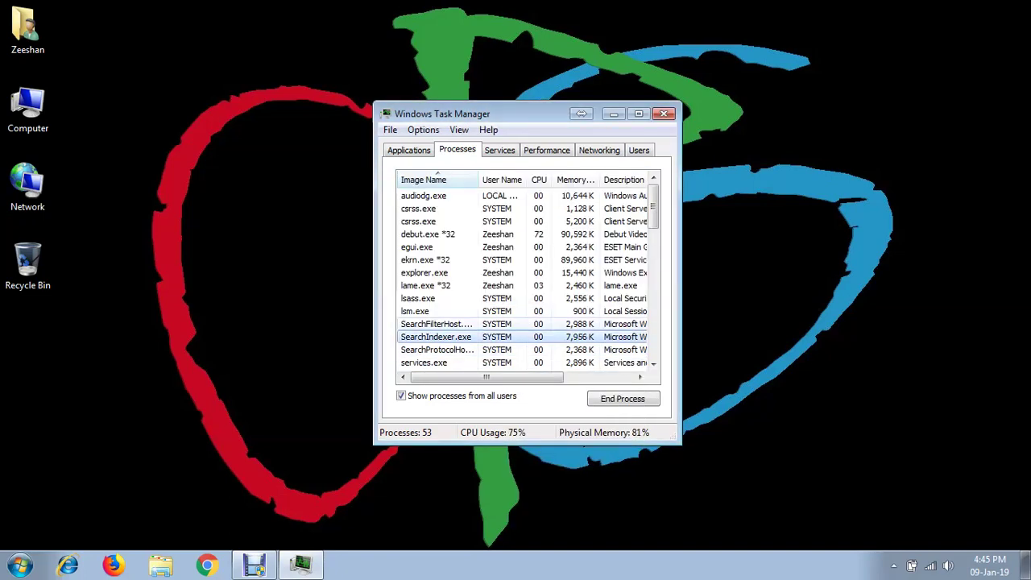
pyautogui.rightClick(499, 333)
pyautogui.click(532, 381)
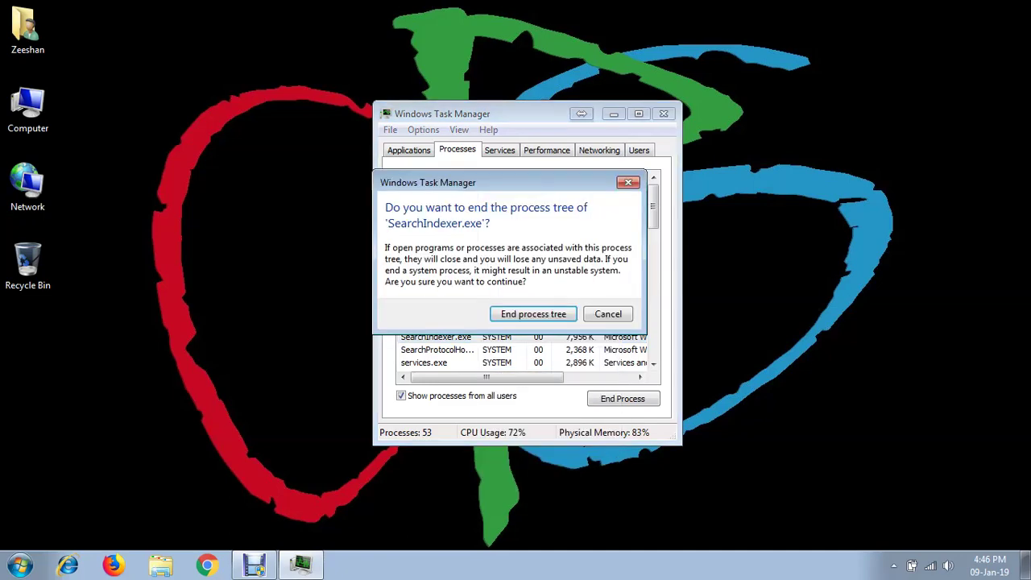
pyautogui.click(511, 435)
pyautogui.press('Return')
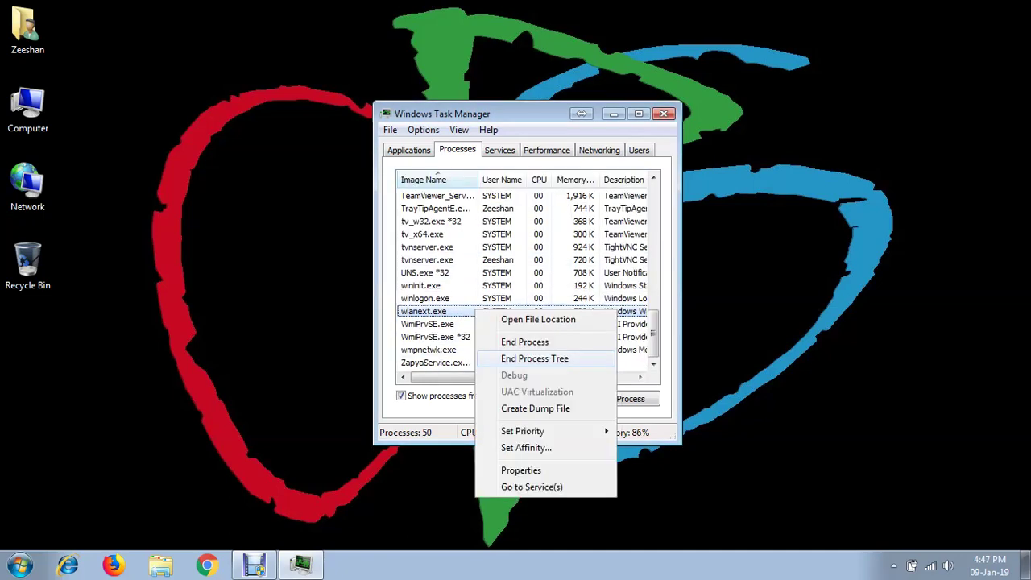
# - End the process trees of wlanext.exe and WmiPrvSE.exe *32
pyautogui.click(537, 359)
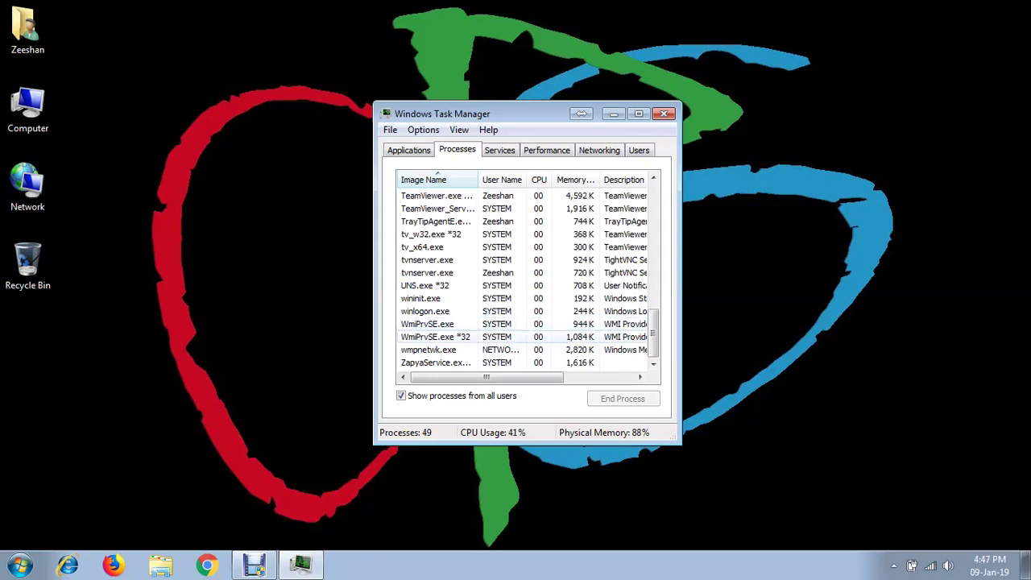
pyautogui.rightClick(484, 334)
pyautogui.click(516, 384)
pyautogui.click(534, 313)
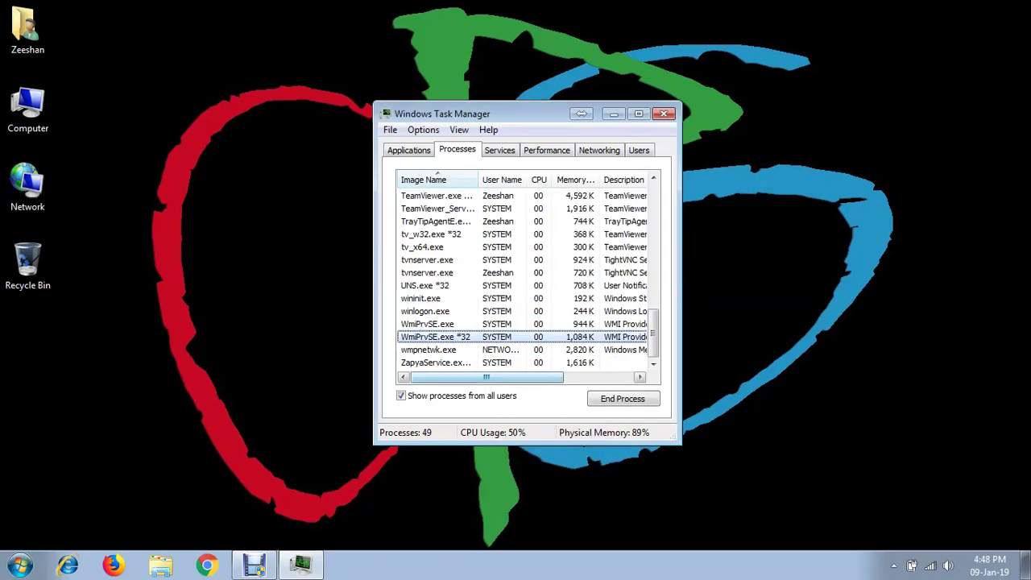
# - End the process trees of wmpnetwk.exe and the remaining WmiPrvSE.exe
pyautogui.rightClick(485, 351)
pyautogui.click(545, 400)
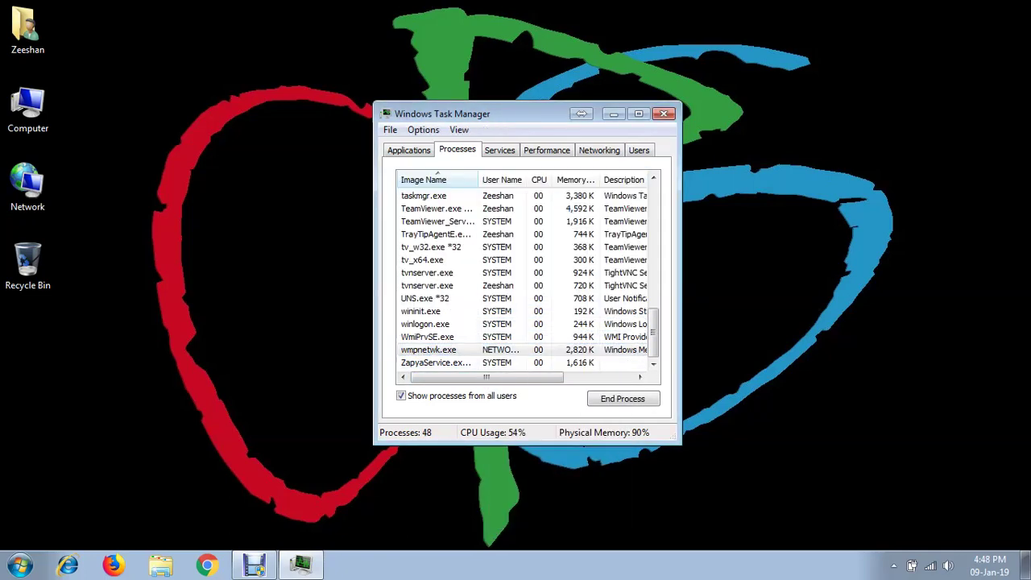
pyautogui.rightClick(479, 338)
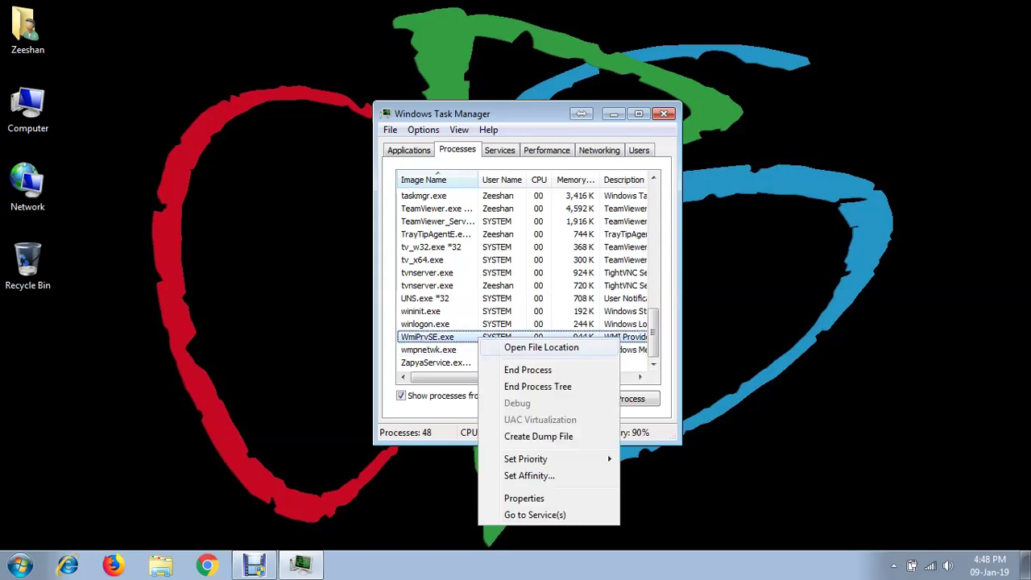
pyautogui.click(530, 384)
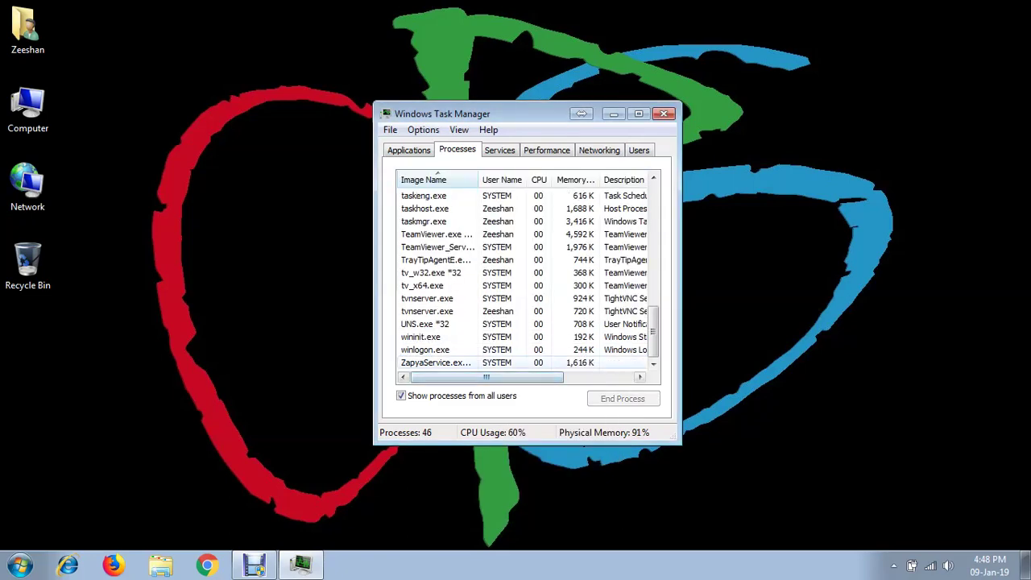
# - End the process trees of the Zapya service and the TrayTipAgentE process
pyautogui.rightClick(521, 363)
pyautogui.click(579, 406)
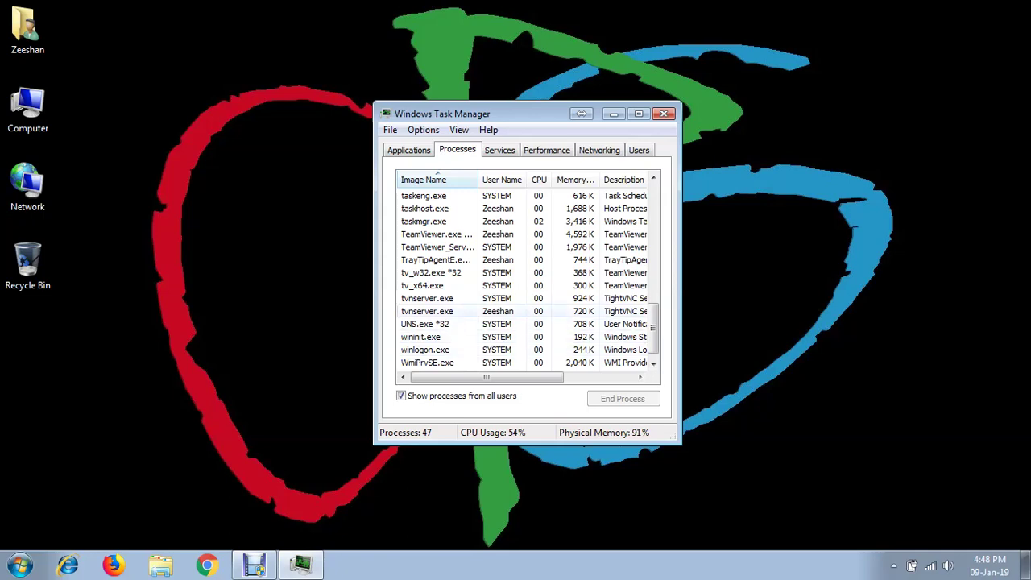
pyautogui.rightClick(487, 259)
pyautogui.click(532, 311)
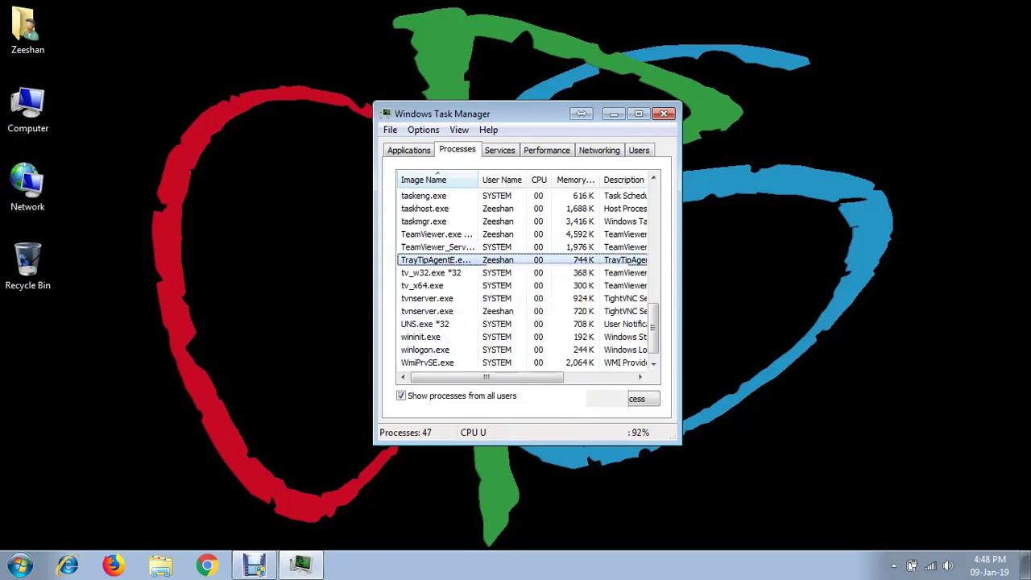
# - End the process tree of the TeamViewer service
pyautogui.rightClick(480, 271)
pyautogui.rightClick(480, 264)
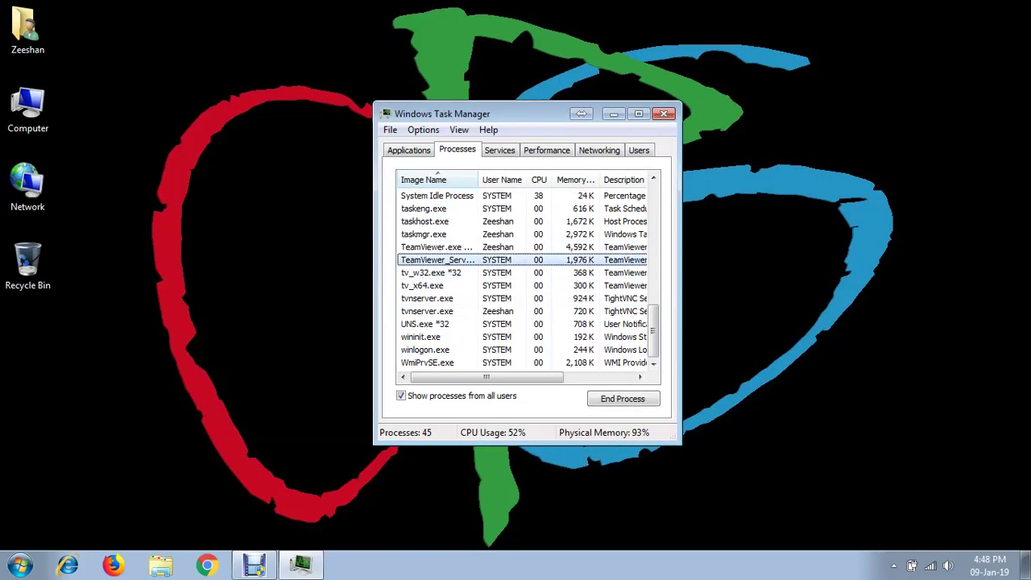
pyautogui.click(538, 312)
pyautogui.click(534, 313)
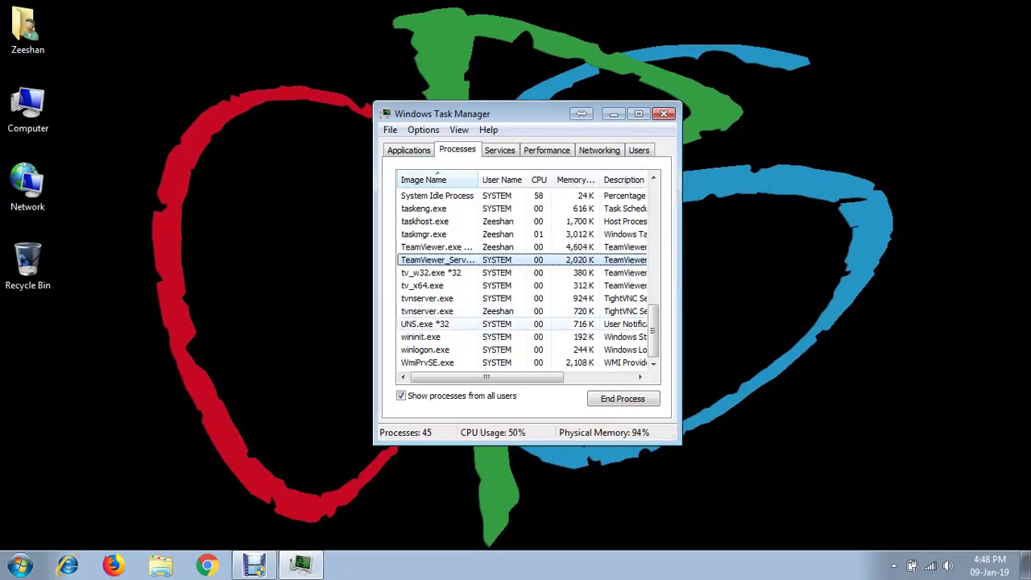
# - End the process trees of UNS.exe *32 and the restarted WmiPrvSE.exe
pyautogui.rightClick(487, 323)
pyautogui.click(546, 371)
pyautogui.click(472, 311)
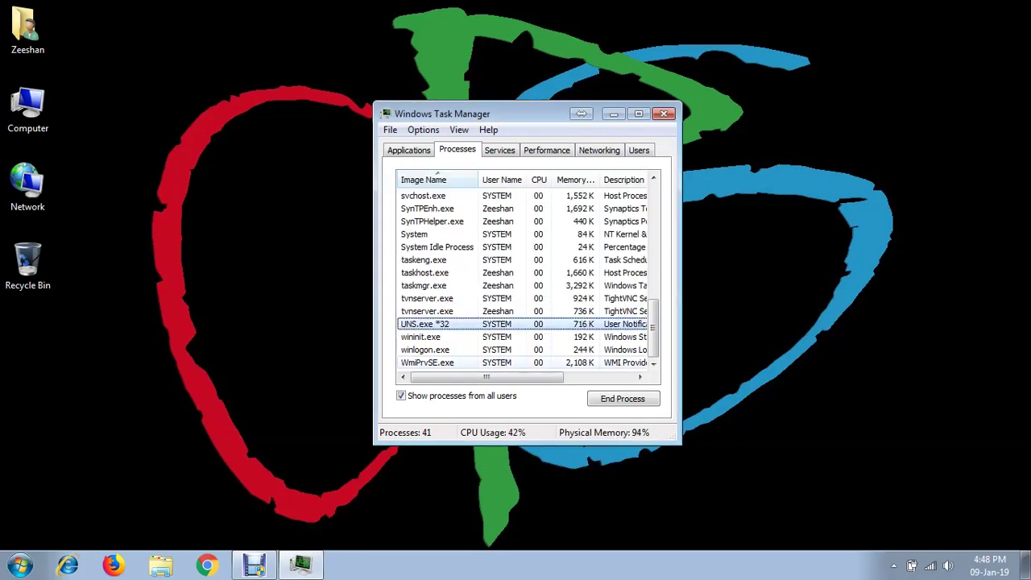
pyautogui.rightClick(483, 363)
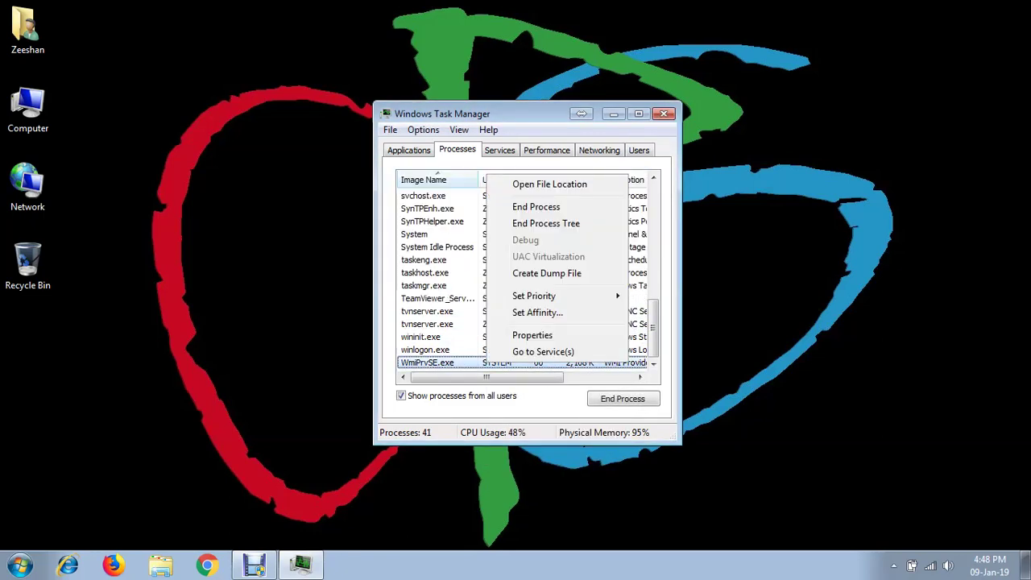
pyautogui.press('Escape')
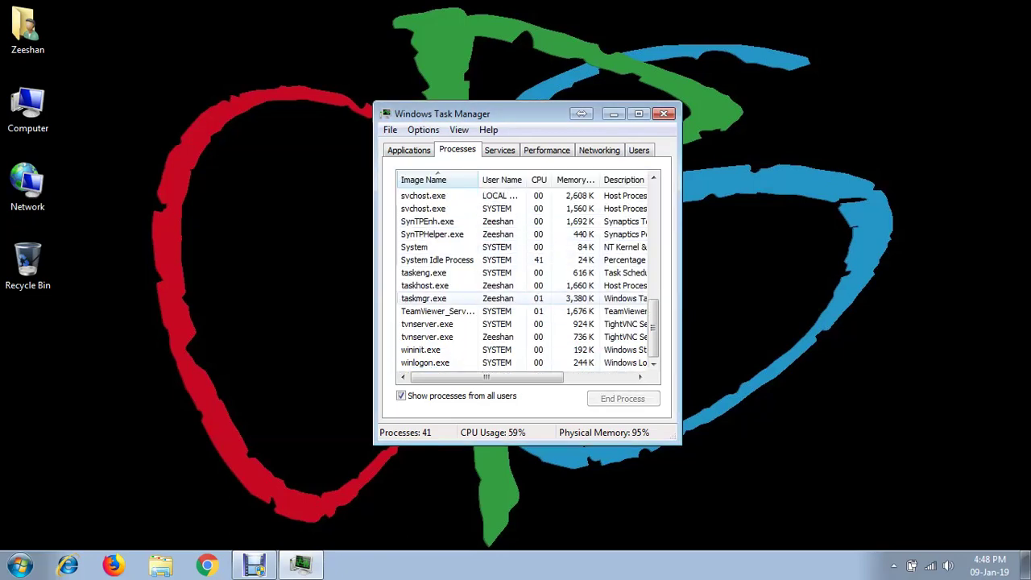
# - End the process trees of the restarted TeamViewer service and taskeng.exe
pyautogui.rightClick(475, 314)
pyautogui.click(534, 365)
pyautogui.click(472, 311)
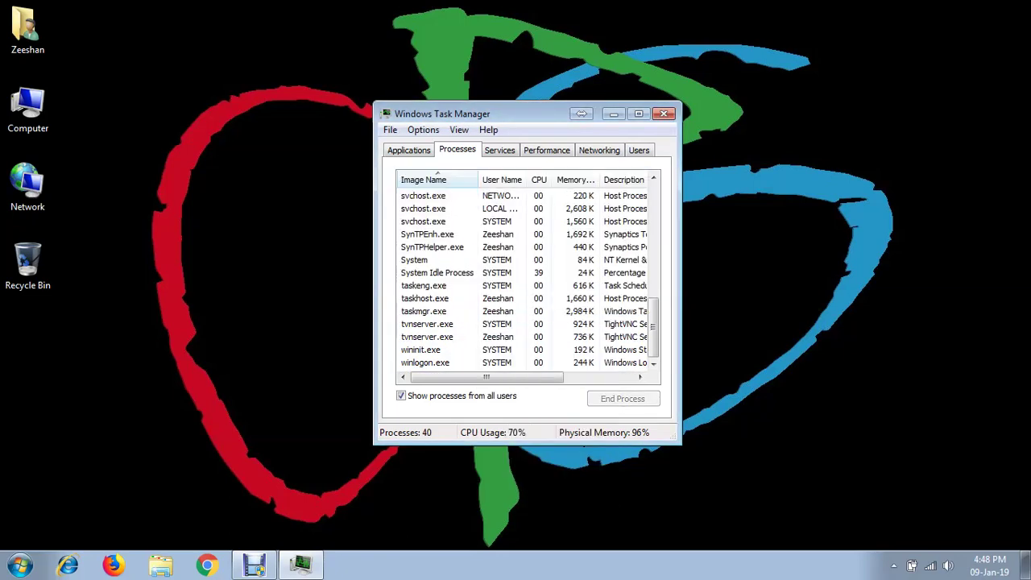
pyautogui.rightClick(464, 286)
pyautogui.click(524, 339)
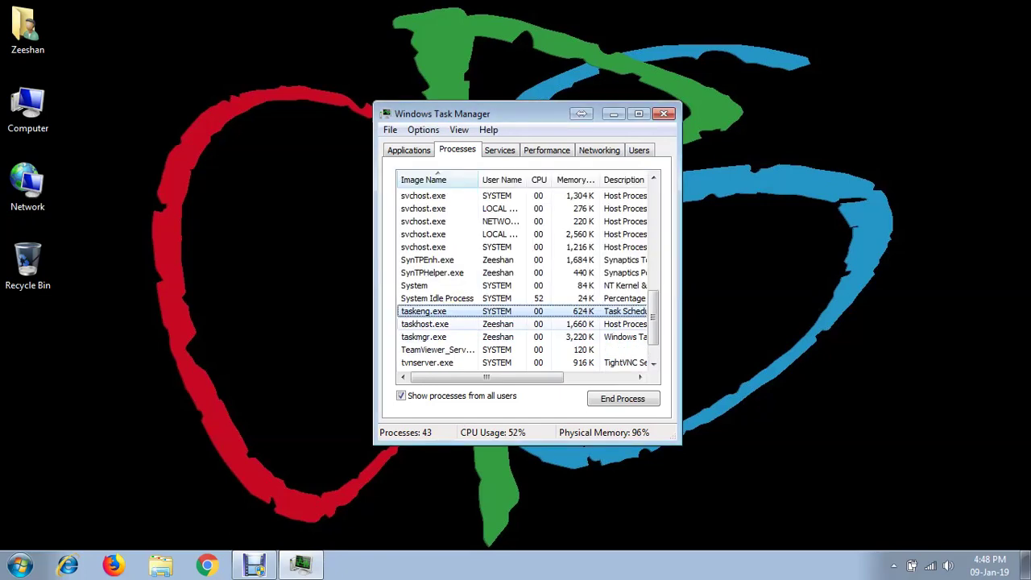
# - End the process tree of taskhost.exe
pyautogui.rightClick(478, 324)
pyautogui.click(479, 312)
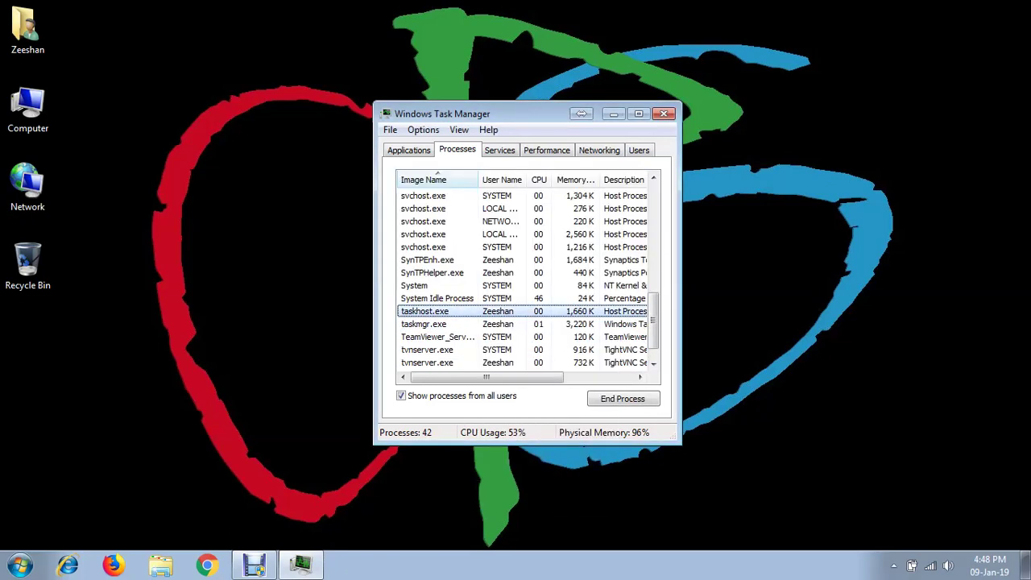
pyautogui.rightClick(478, 312)
pyautogui.click(533, 363)
pyautogui.press('Return')
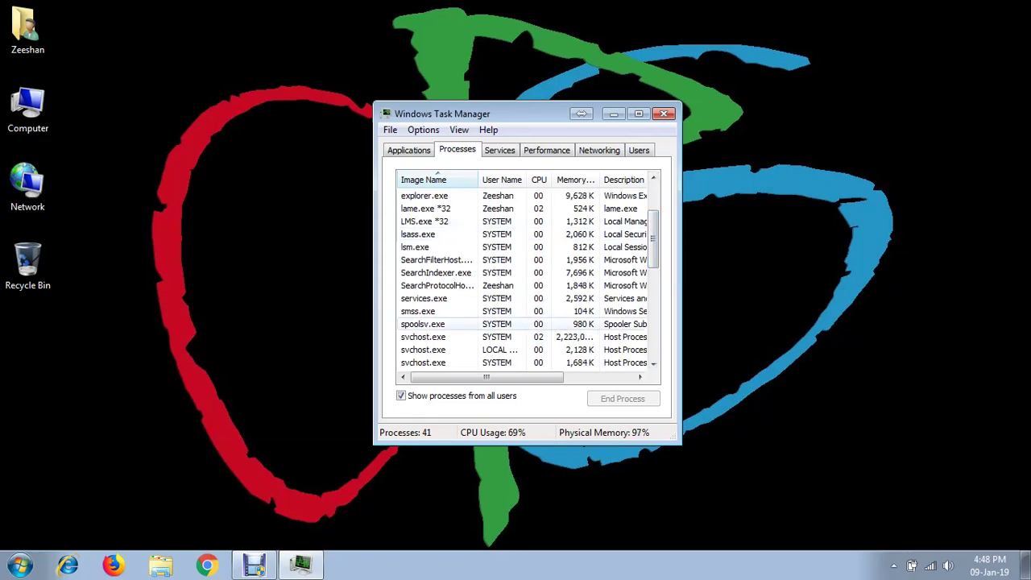
# - End the process trees of spoolsv.exe and the restarted SearchIndexer.exe
pyautogui.rightClick(434, 324)
pyautogui.click(488, 375)
pyautogui.press('Return')
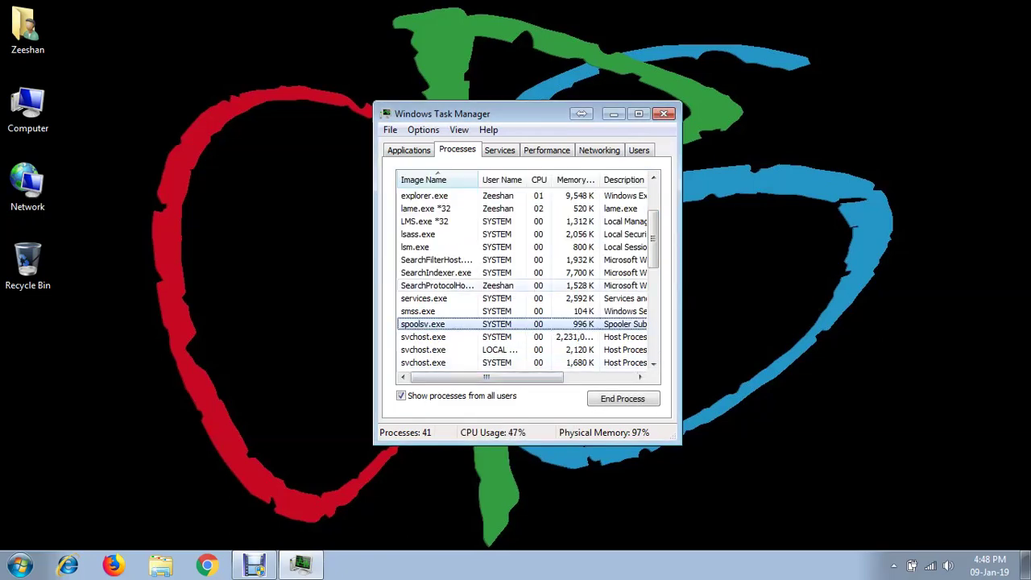
pyautogui.rightClick(445, 271)
pyautogui.click(496, 322)
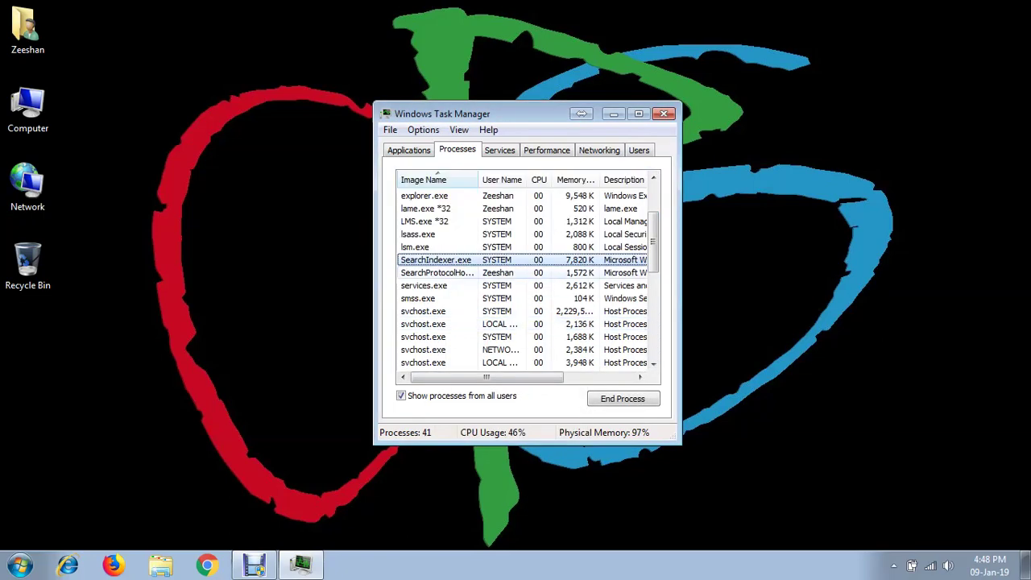
# - End the process tree of LMS.exe *32 once more
pyautogui.rightClick(453, 219)
pyautogui.click(496, 269)
pyautogui.press('Return')
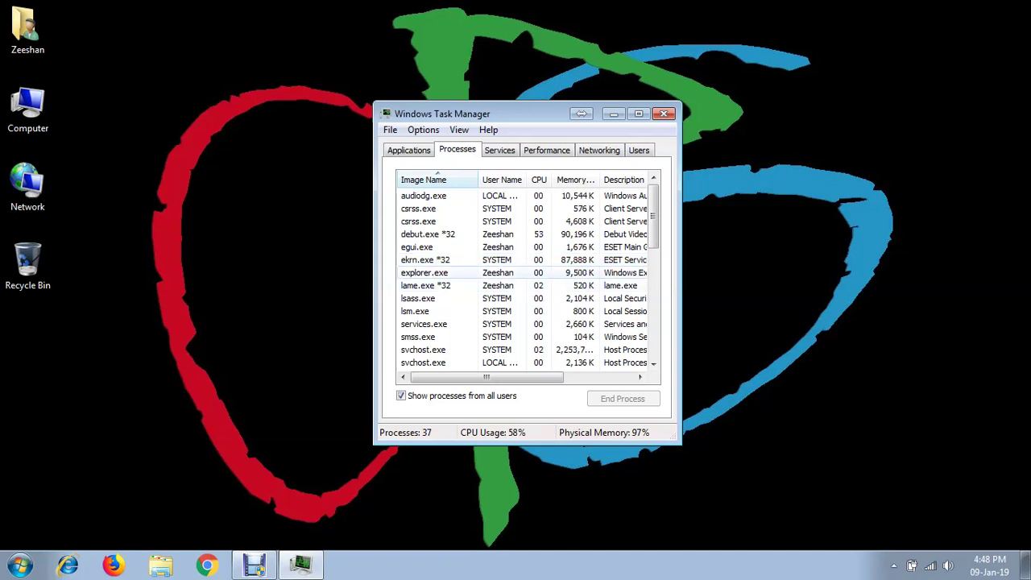
pyautogui.rightClick(446, 273)
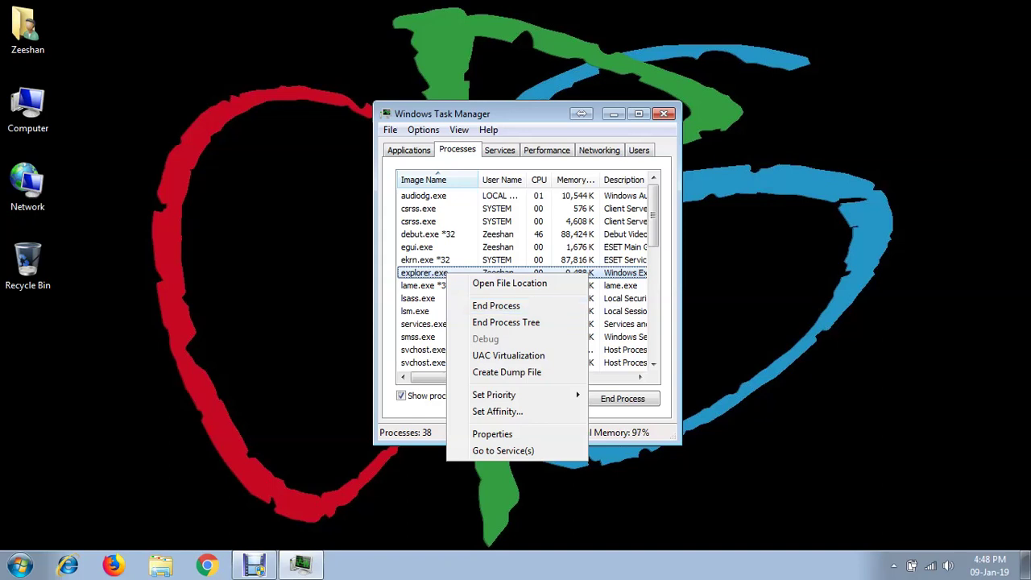
pyautogui.press('Escape')
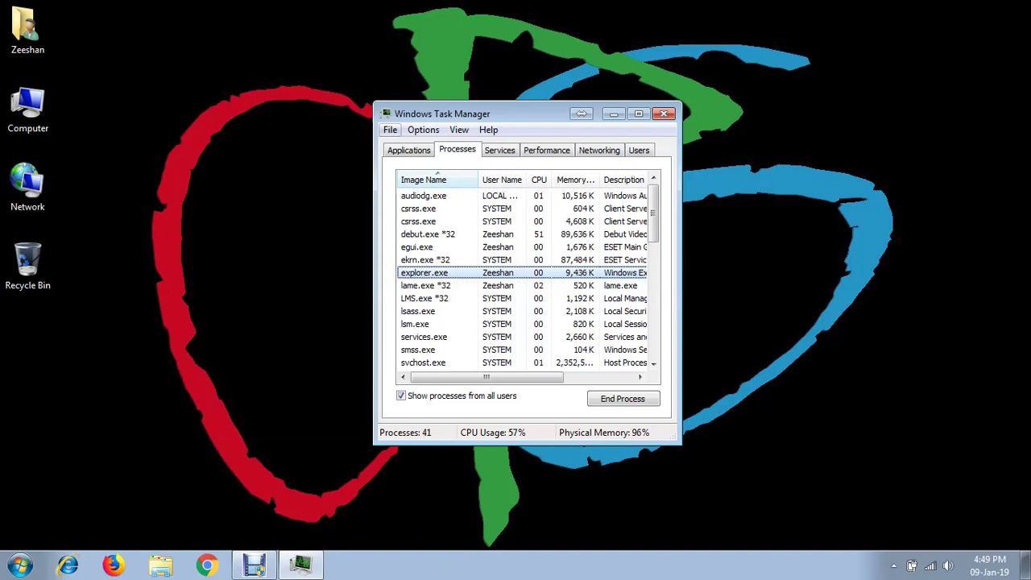
pyautogui.click(390, 130)
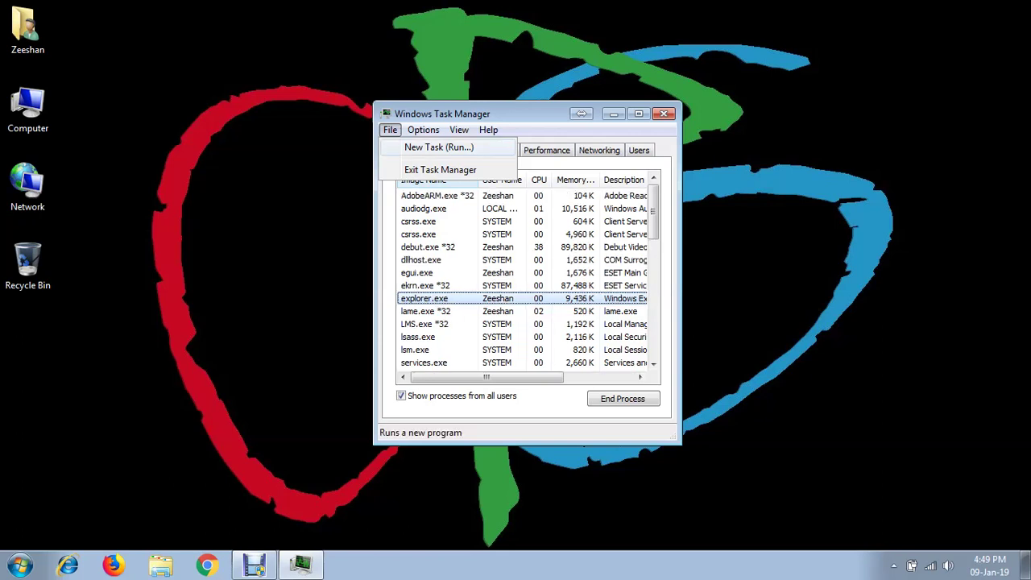
pyautogui.press('Escape')
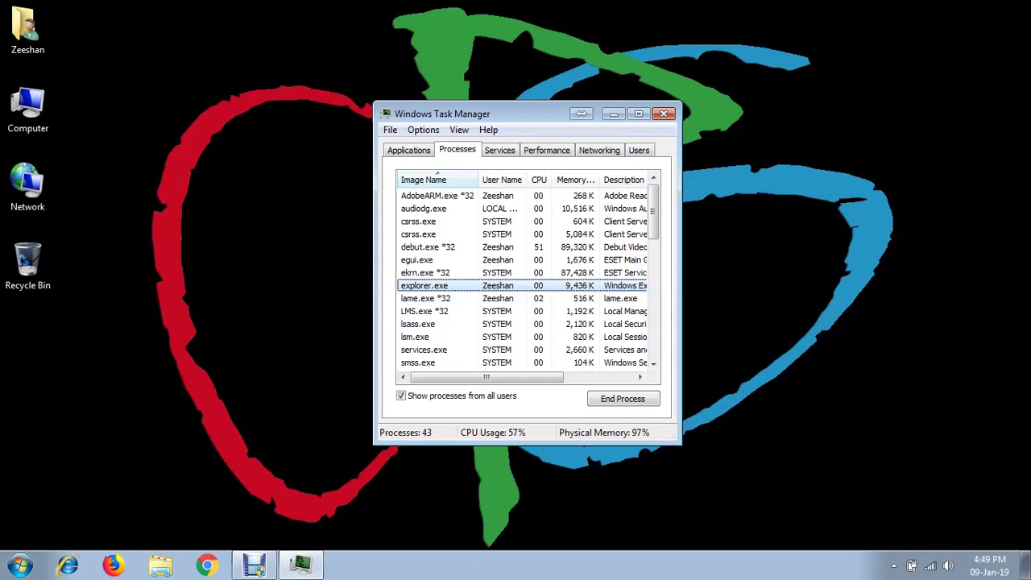
pyautogui.hotkey('alt', 'f')
pyautogui.press('n')
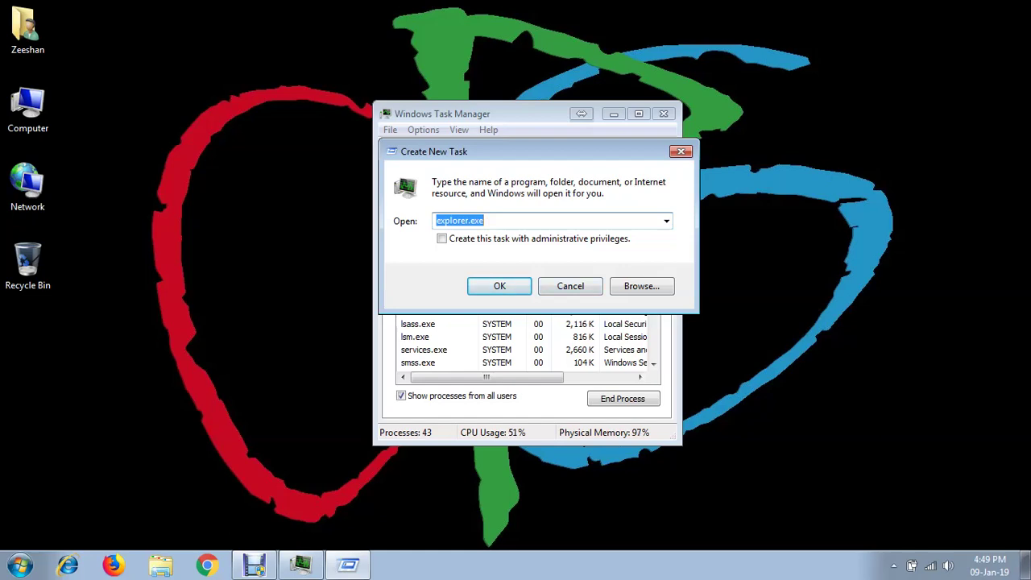
pyautogui.moveTo(523, 151); pyautogui.dragTo(534, 351)
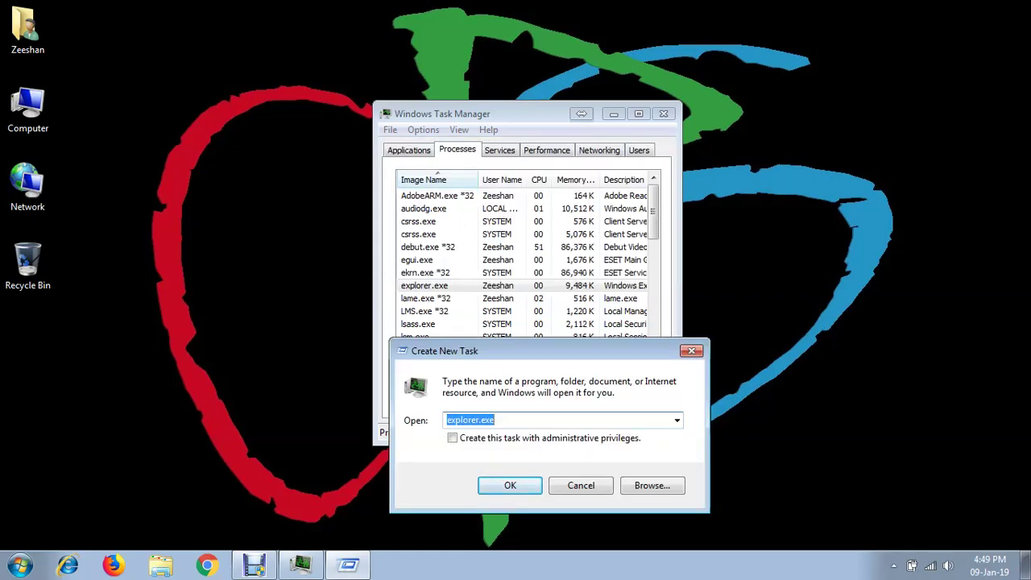
pyautogui.click(581, 486)
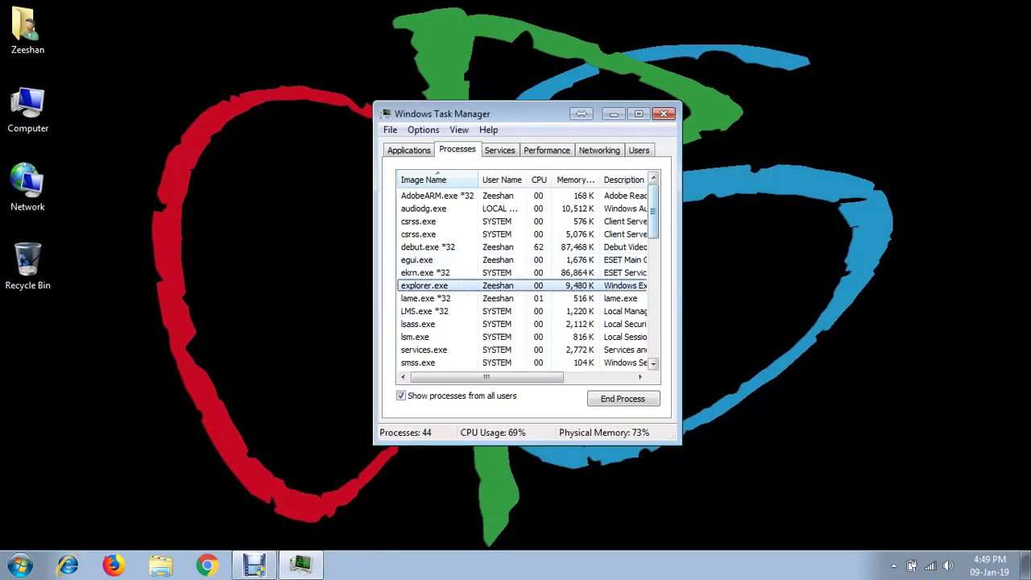
# - End the process trees of the restarted LMS.exe *32 and spoolsv.exe
pyautogui.moveTo(654, 219); pyautogui.dragTo(653, 235)
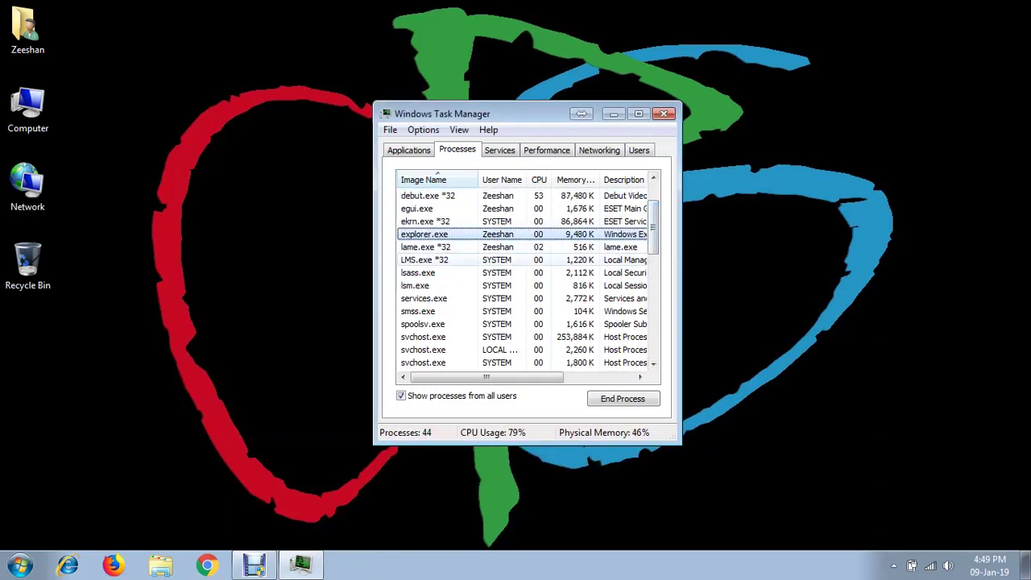
pyautogui.rightClick(497, 256)
pyautogui.click(545, 302)
pyautogui.press('Return')
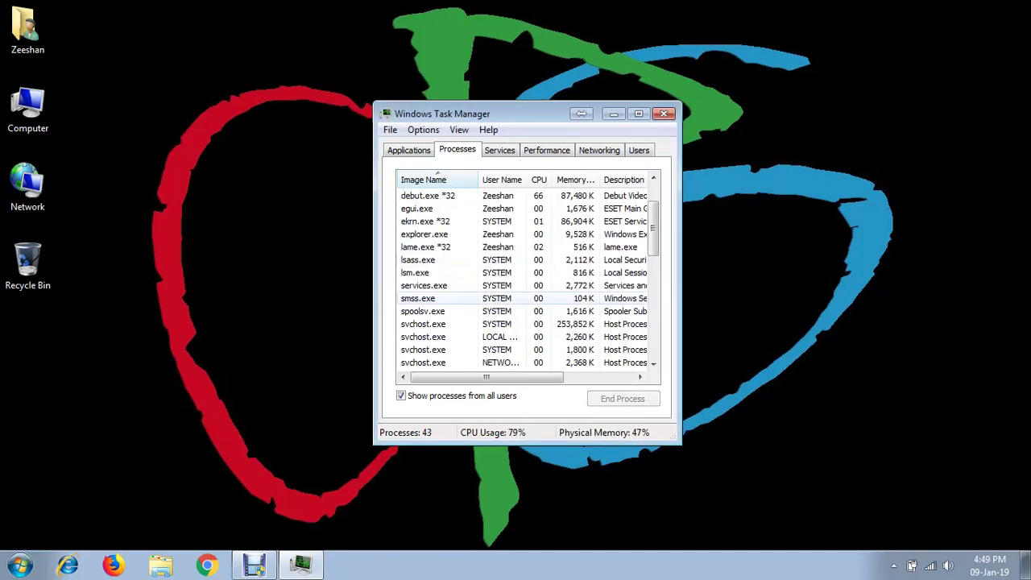
pyautogui.click(579, 311)
pyautogui.rightClick(578, 311)
pyautogui.click(604, 359)
pyautogui.press('Return')
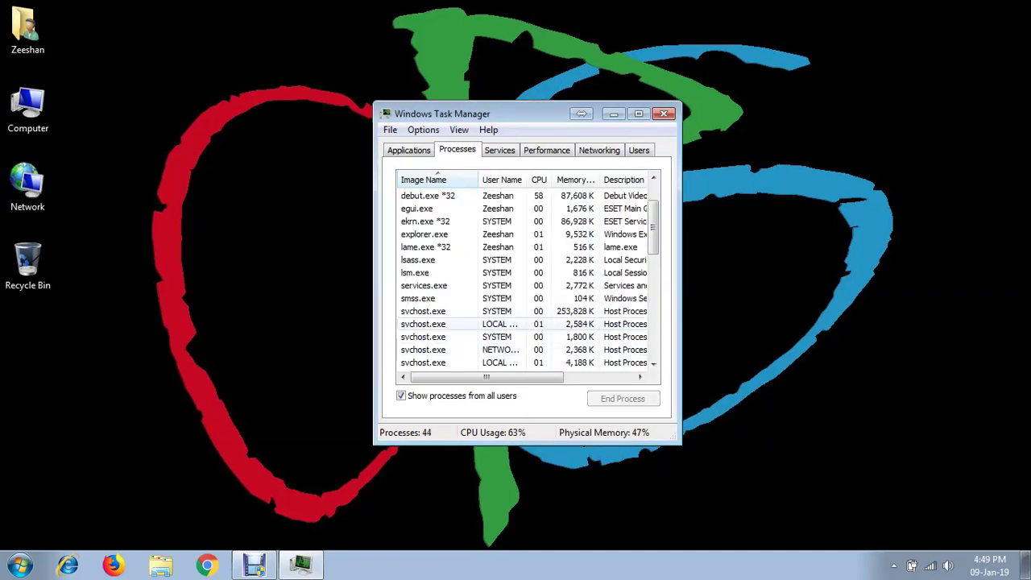
# - End the process tree of AdobeARM.exe *32
pyautogui.moveTo(654, 229); pyautogui.dragTo(653, 211)
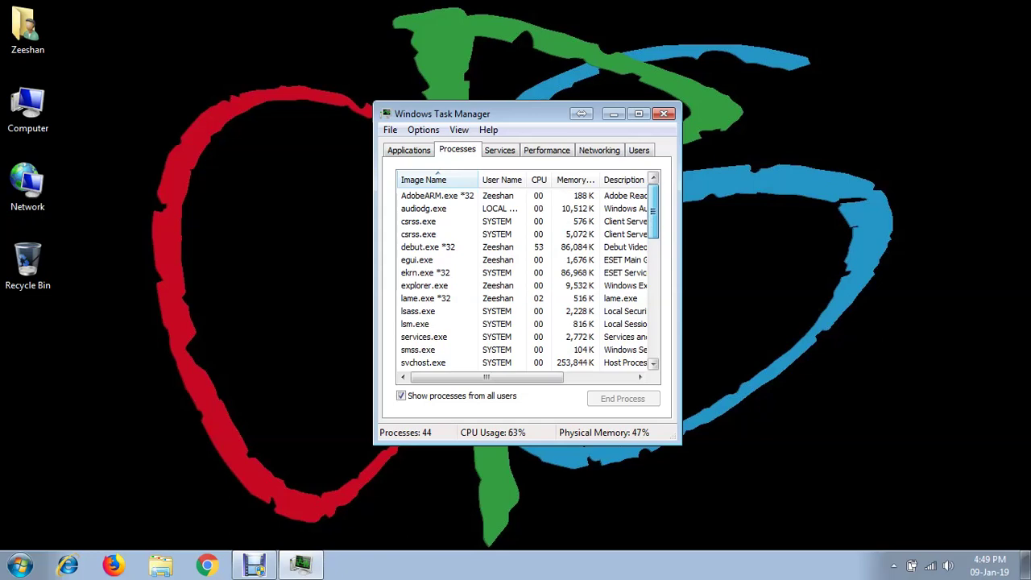
pyautogui.click(596, 196)
pyautogui.rightClick(596, 196)
pyautogui.click(636, 244)
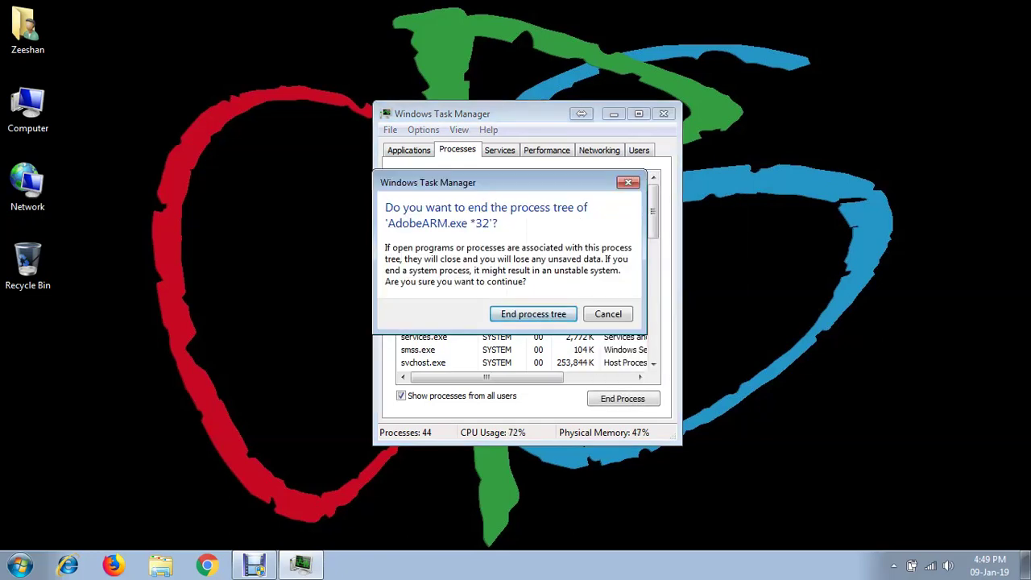
pyautogui.press('Return')
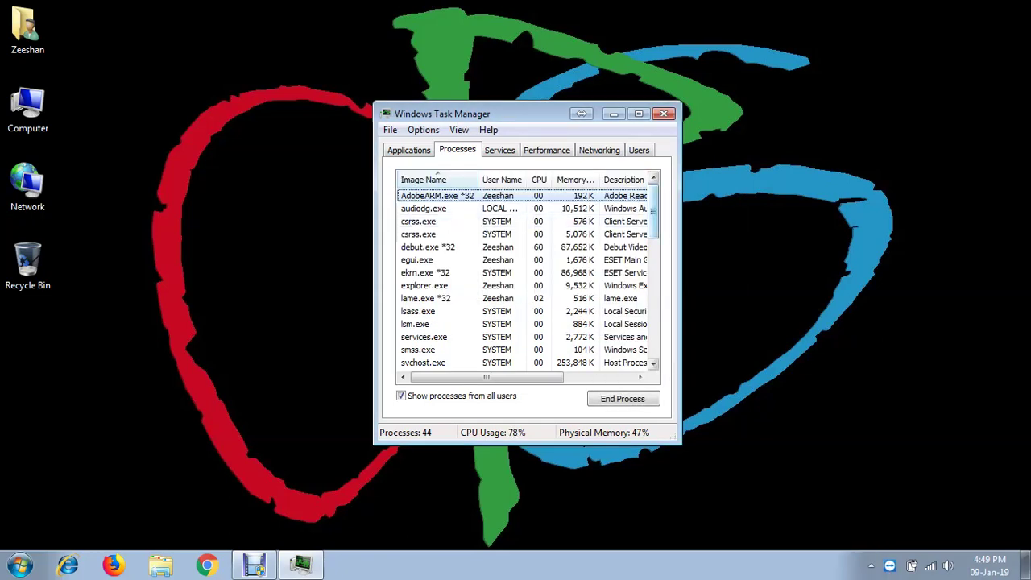
# - End the process tree of the TeamViewer service
pyautogui.scroll(-10, 484, 250)
pyautogui.click(482, 247)
pyautogui.rightClick(483, 247)
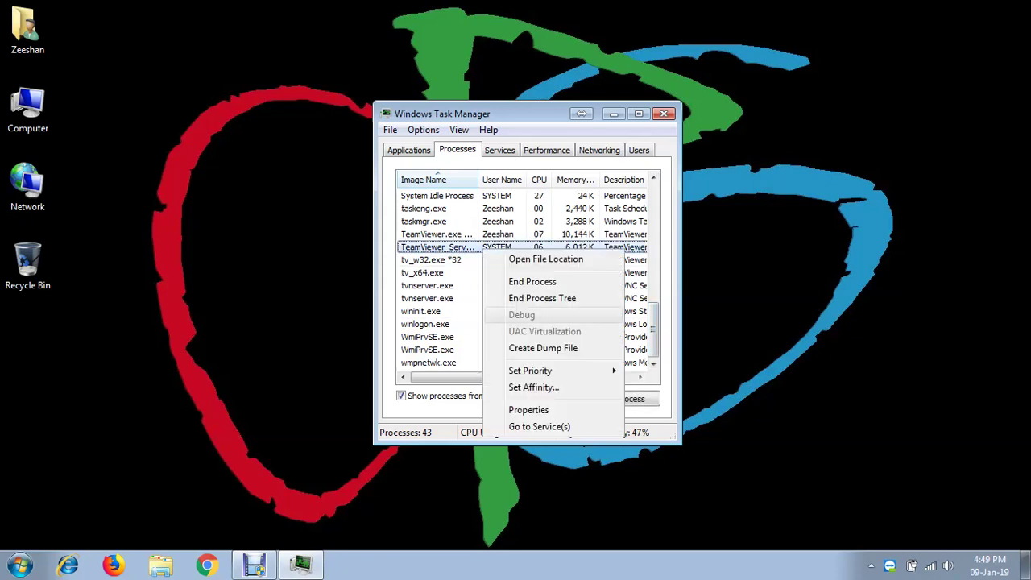
pyautogui.click(531, 299)
pyautogui.press('Return')
# - End the process trees of both WmiPrvSE.exe entries, one under the network service account and one under SYSTEM
pyautogui.rightClick(517, 337)
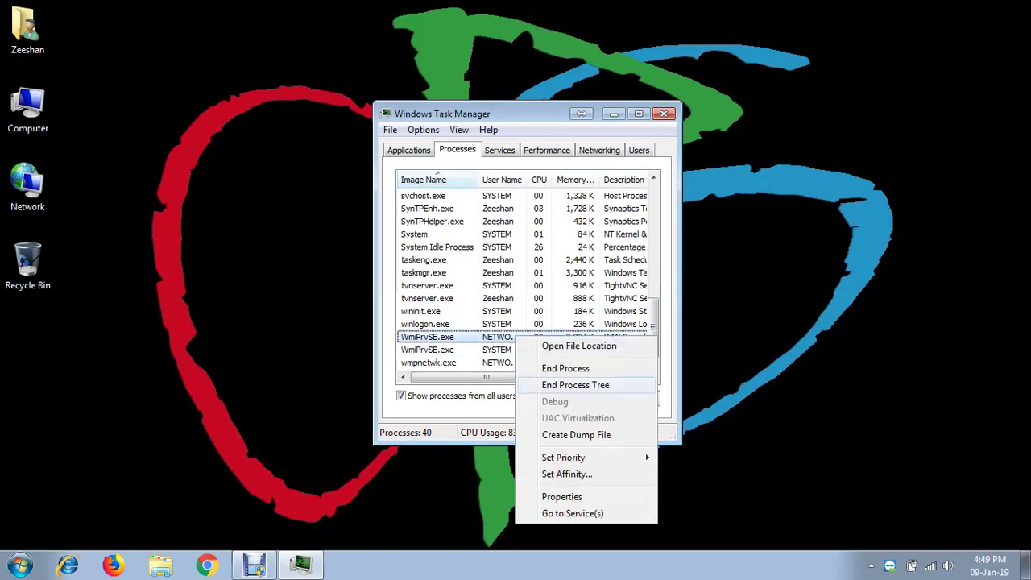
pyautogui.click(575, 385)
pyautogui.press('Return')
pyautogui.click(501, 351)
pyautogui.rightClick(502, 353)
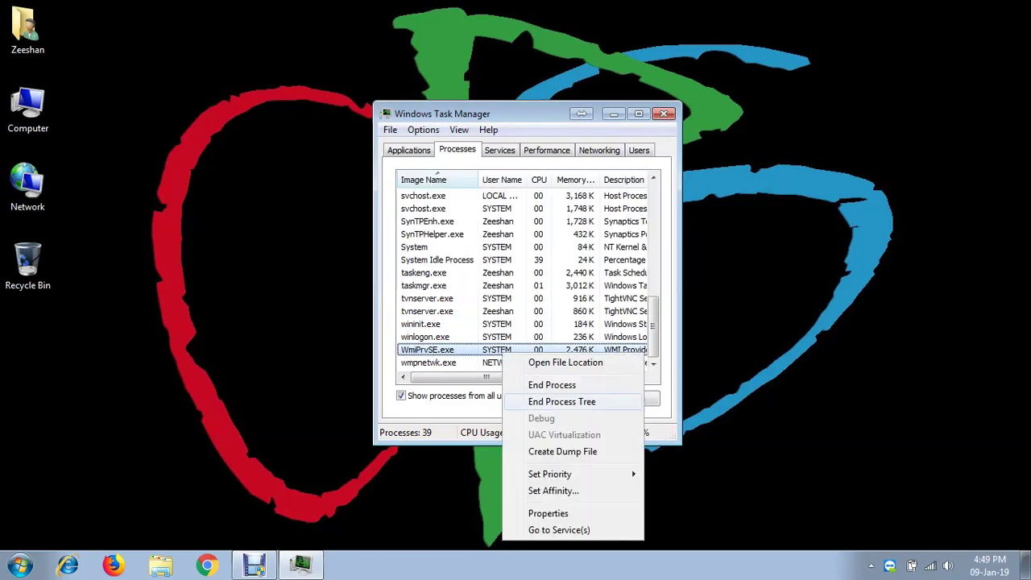
pyautogui.click(561, 402)
pyautogui.press('Return')
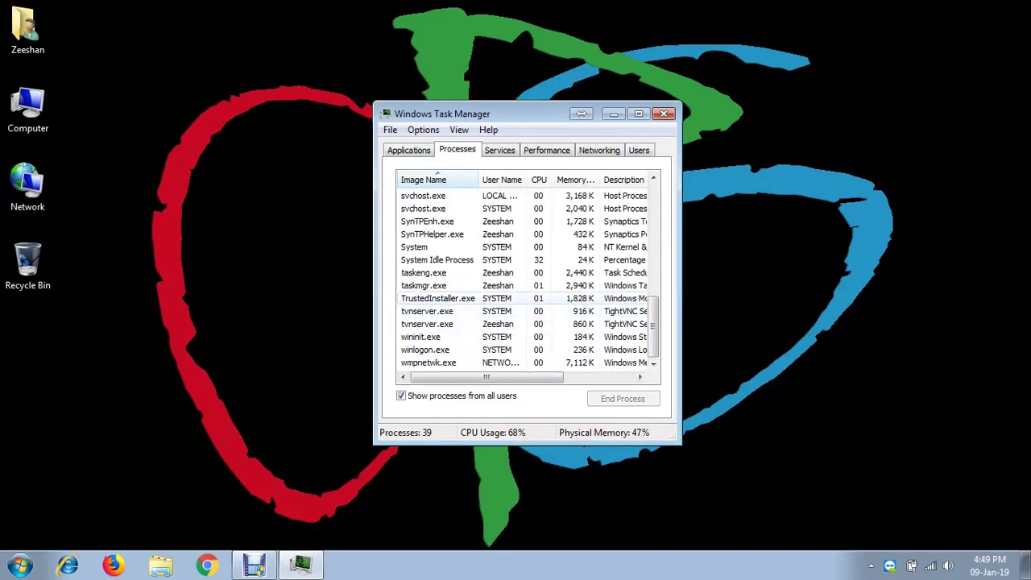
# - End the process trees of TrustedInstaller.exe and taskeng.exe
pyautogui.rightClick(526, 300)
pyautogui.click(564, 352)
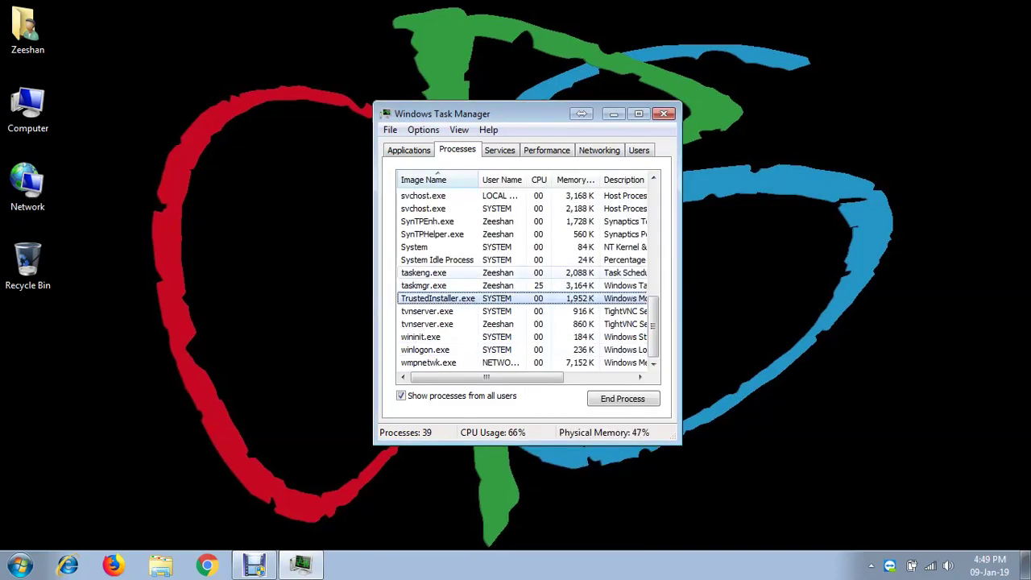
pyautogui.rightClick(456, 282)
pyautogui.click(516, 327)
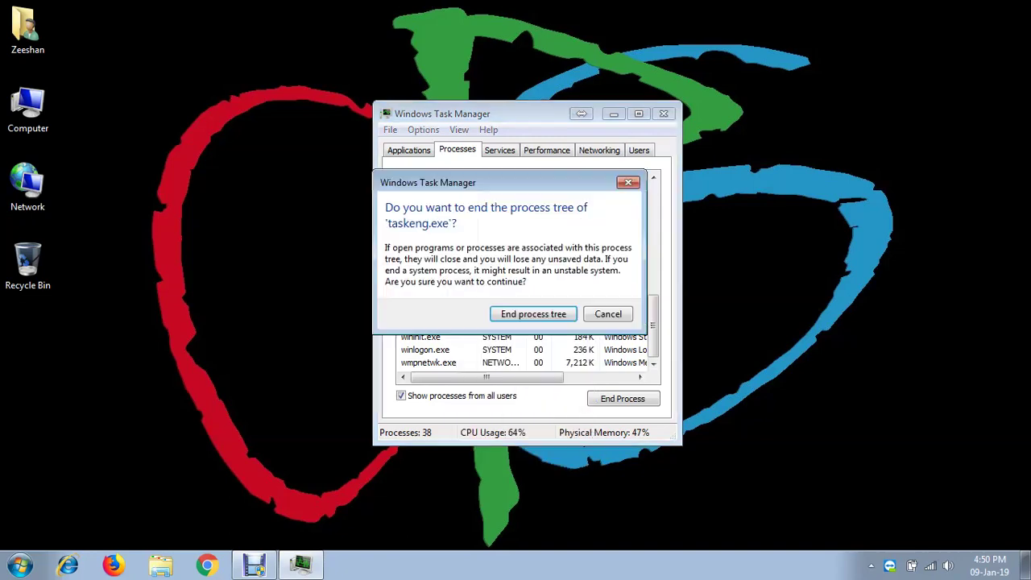
pyautogui.press('Return')
# - End the process trees of wmpnetwk.exe and SynTPHelper.exe
pyautogui.rightClick(484, 362)
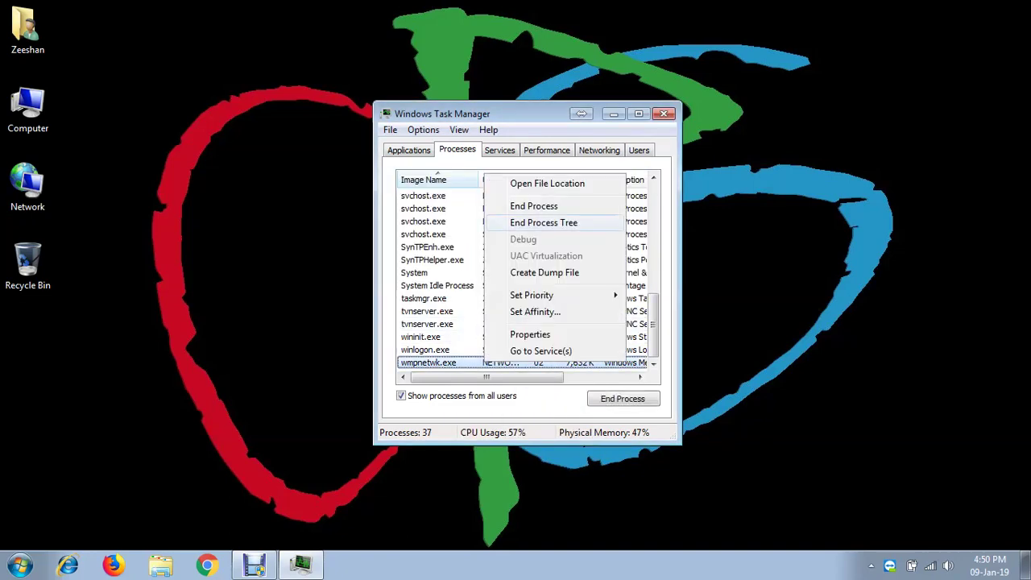
pyautogui.click(544, 223)
pyautogui.press('Return')
pyautogui.rightClick(515, 261)
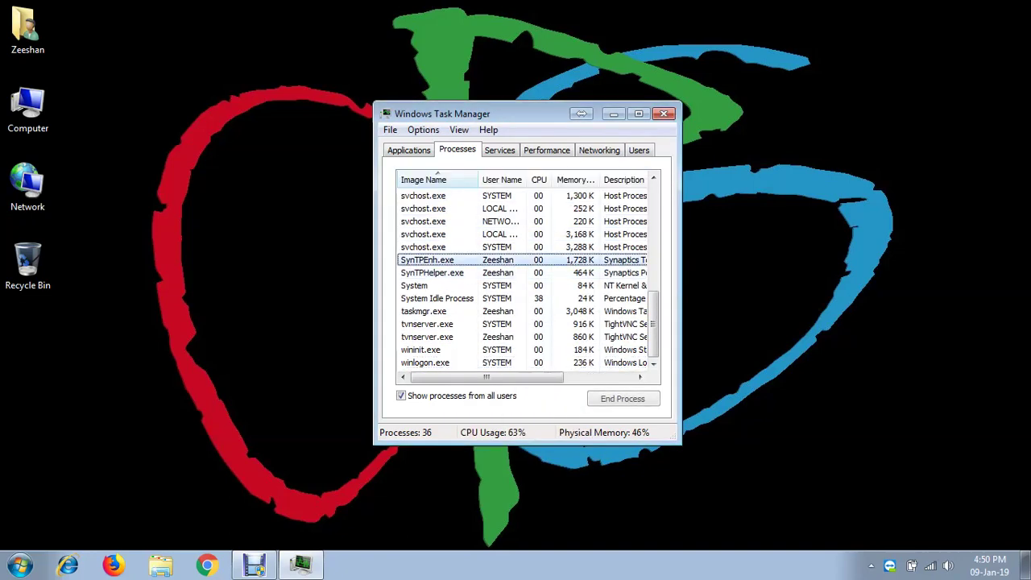
pyautogui.rightClick(504, 273)
pyautogui.press('Escape')
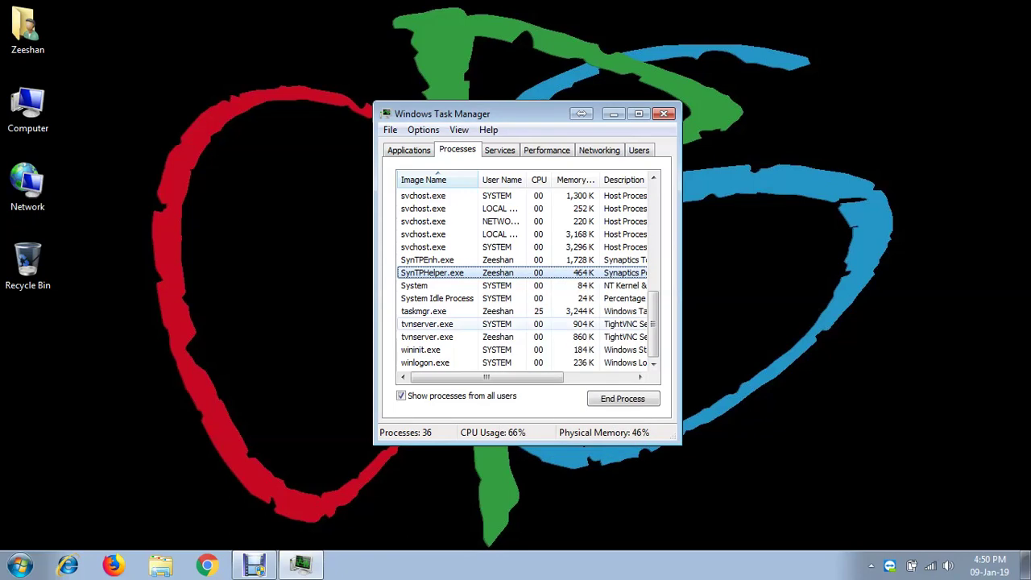
# - End the process tree of LMS.exe *32 and display the CPU and memory performance graphs
pyautogui.scroll(7, 516, 298)
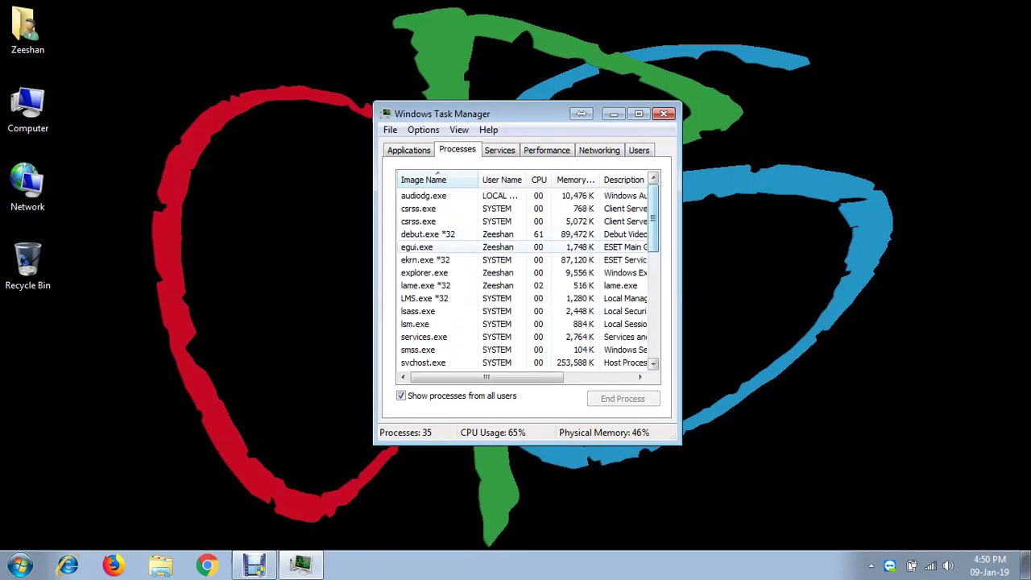
pyautogui.rightClick(435, 298)
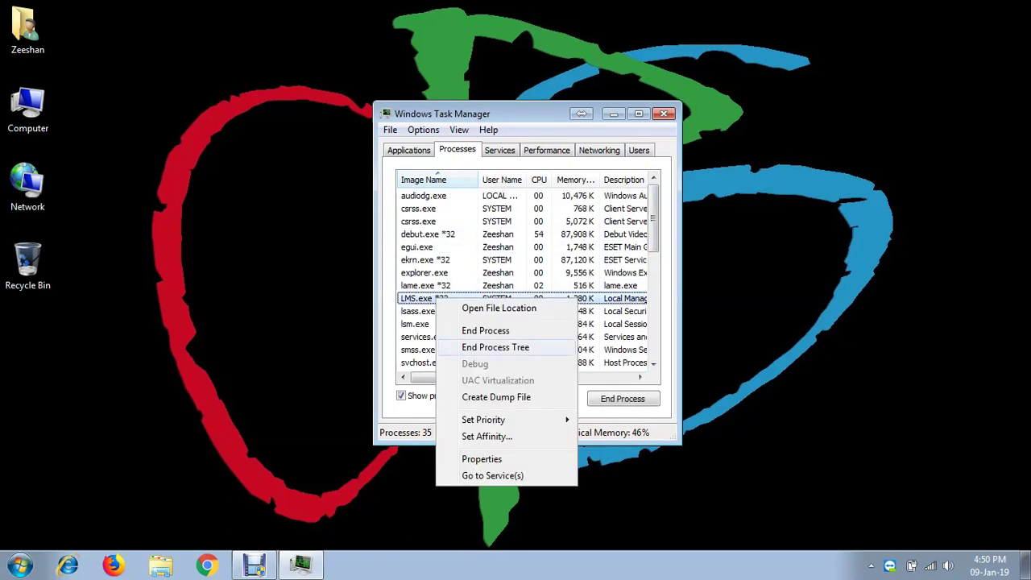
pyautogui.press('Escape')
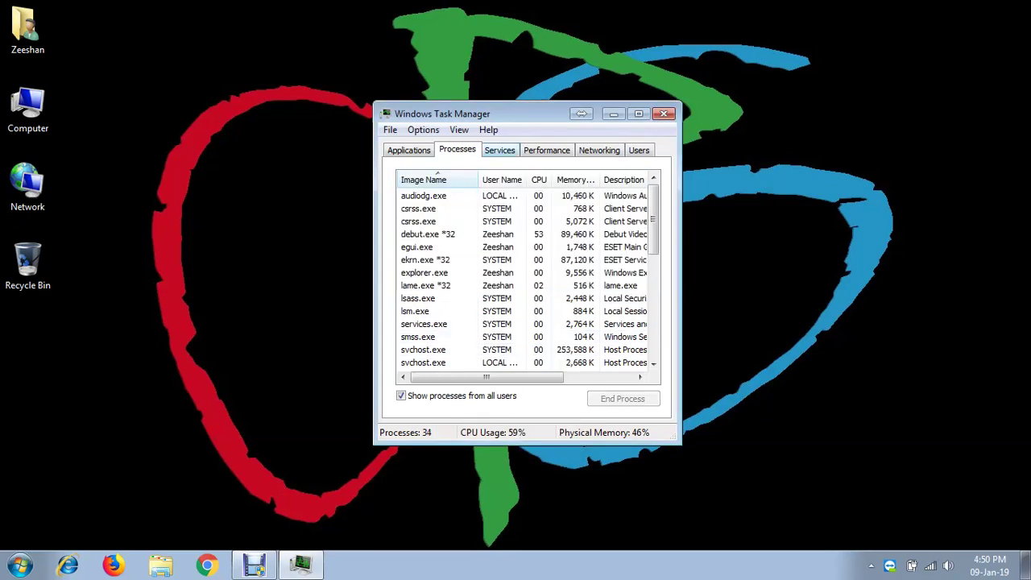
pyautogui.click(547, 150)
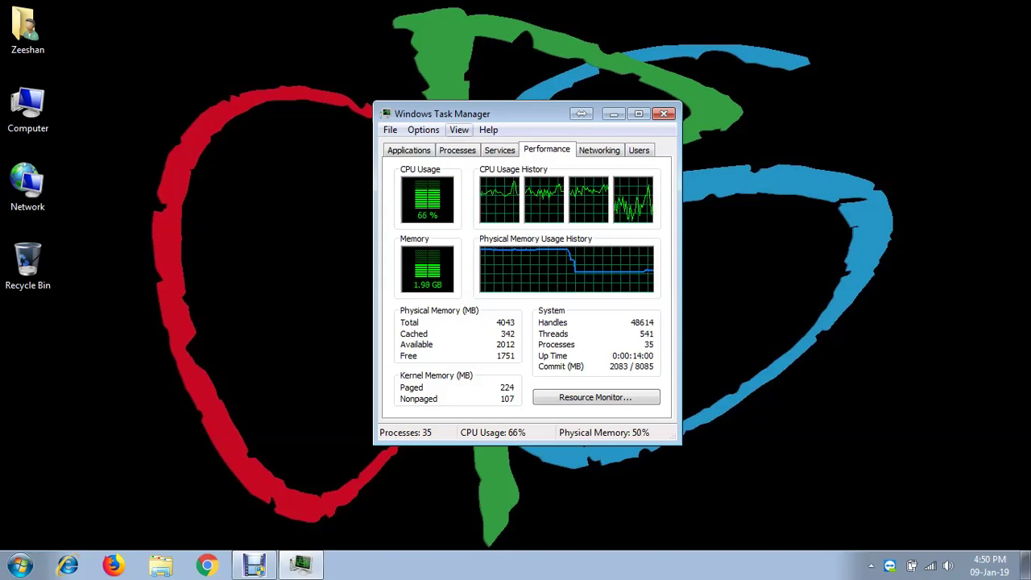
# - Return to the process list and end the process tree of the restarted LMS.exe *32
pyautogui.click(457, 150)
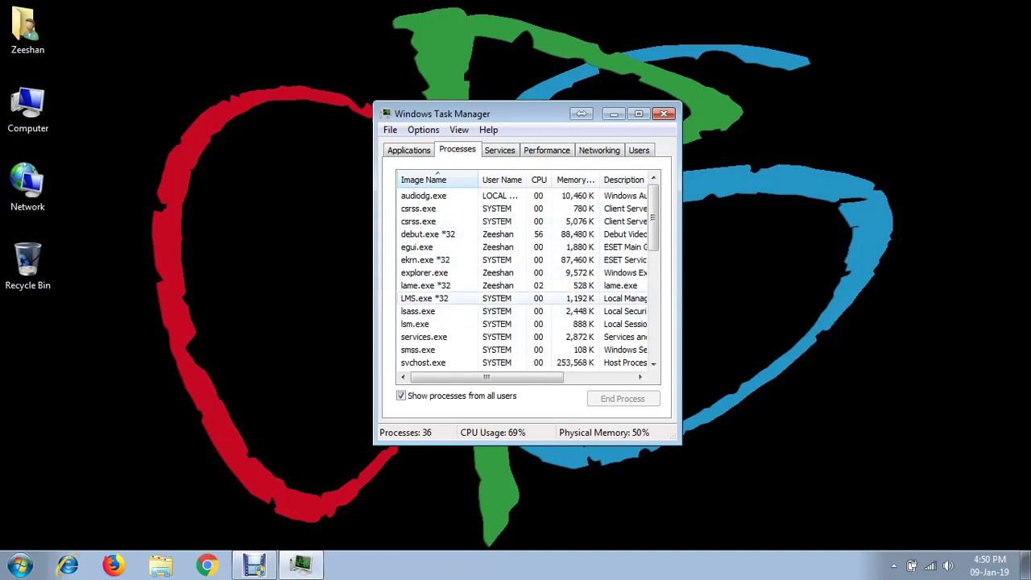
pyautogui.rightClick(437, 301)
pyautogui.click(497, 352)
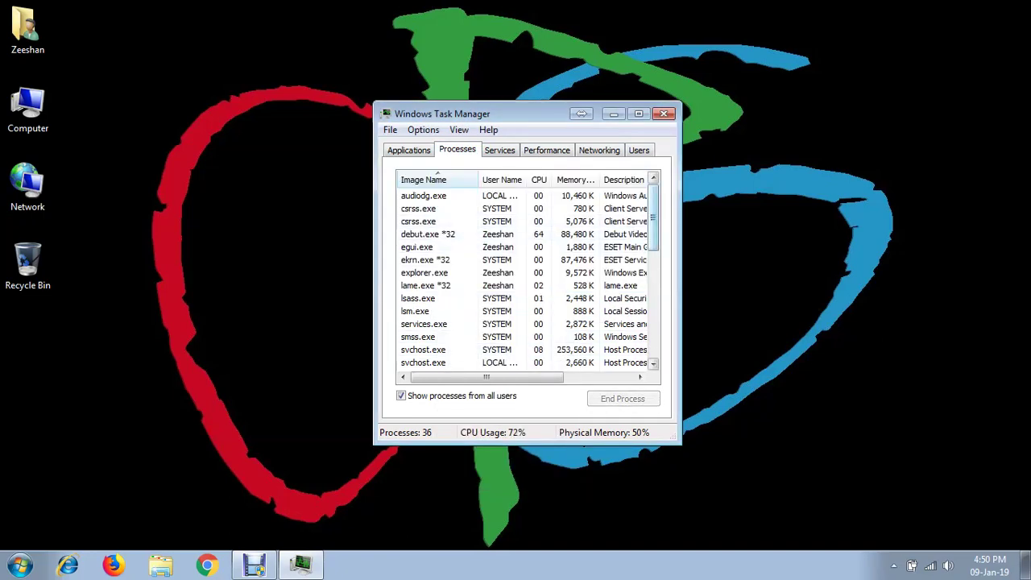
# - End the process trees of the restarted WmiPrvSE.exe and wmpnetwk.exe
pyautogui.scroll(-3, 527, 278)
pyautogui.scroll(-3, 528, 279)
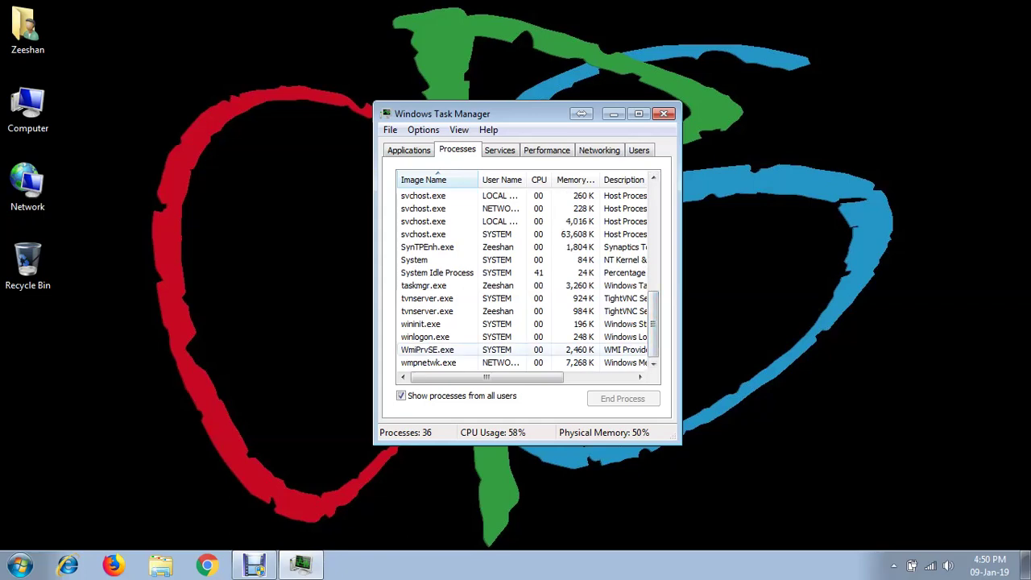
pyautogui.rightClick(509, 351)
pyautogui.press('Escape')
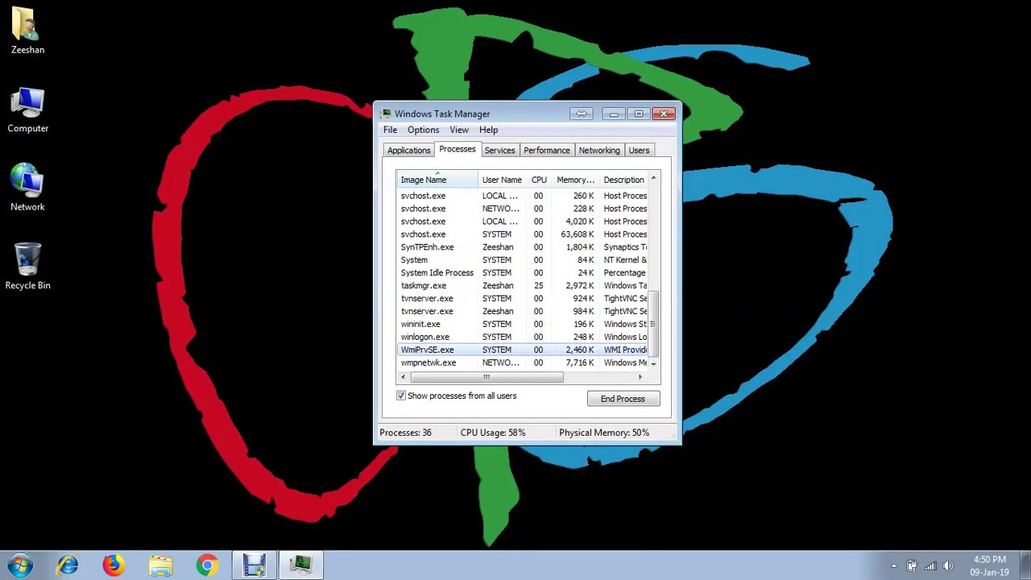
pyautogui.rightClick(503, 365)
pyautogui.click(556, 223)
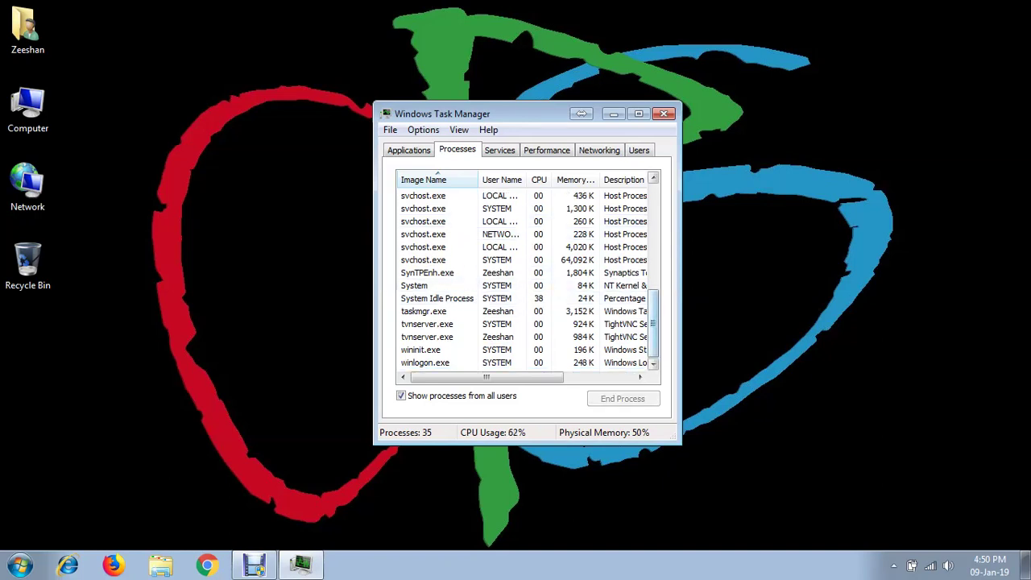
# - End the process trees of the restarted spoolsv.exe and LMS.exe *32
pyautogui.moveTo(653, 322); pyautogui.dragTo(653, 215)
pyautogui.click(509, 350)
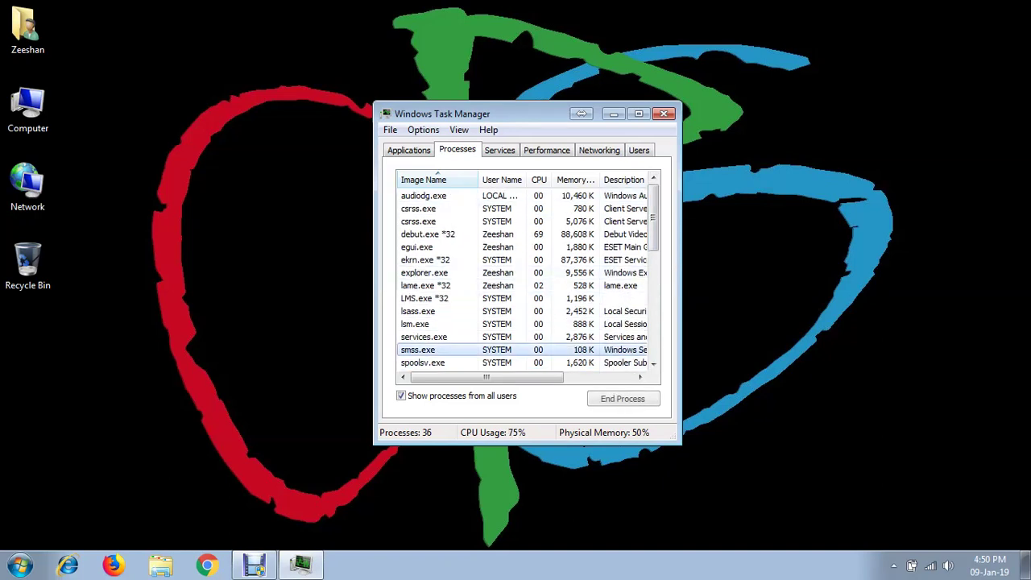
pyautogui.rightClick(451, 350)
pyautogui.rightClick(419, 362)
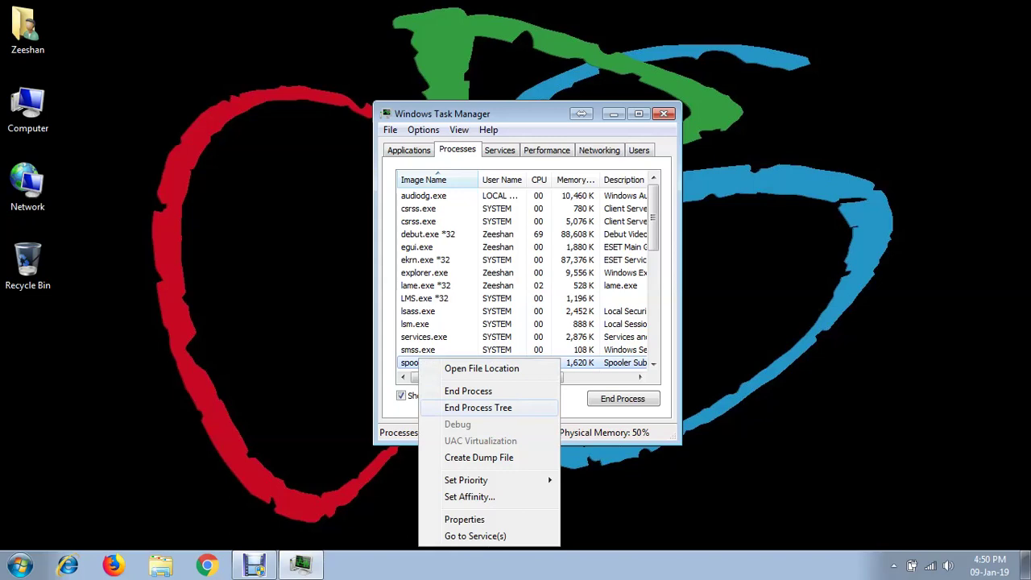
pyautogui.click(478, 407)
pyautogui.click(523, 309)
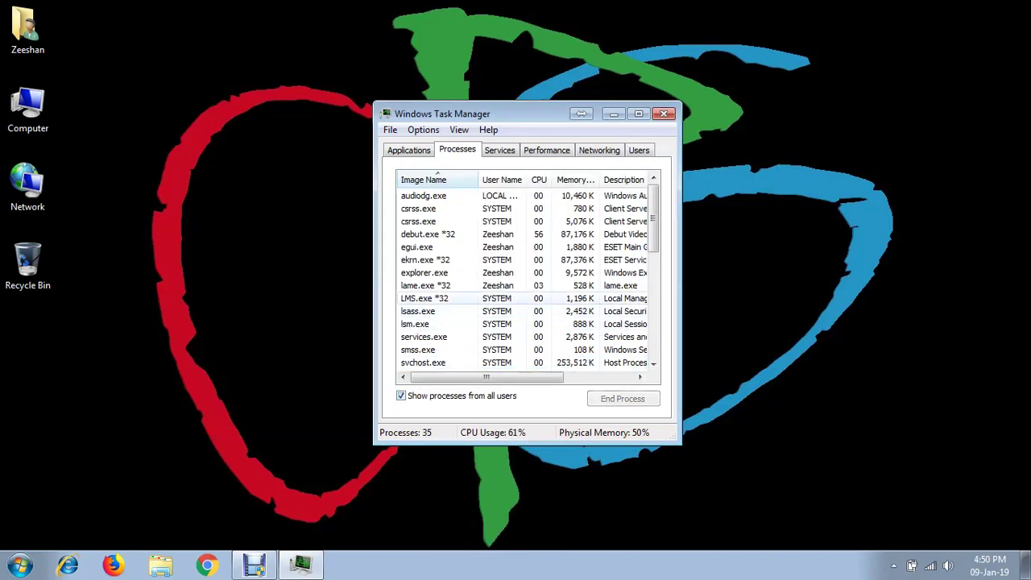
pyautogui.rightClick(449, 304)
pyautogui.click(508, 352)
pyautogui.press('Return')
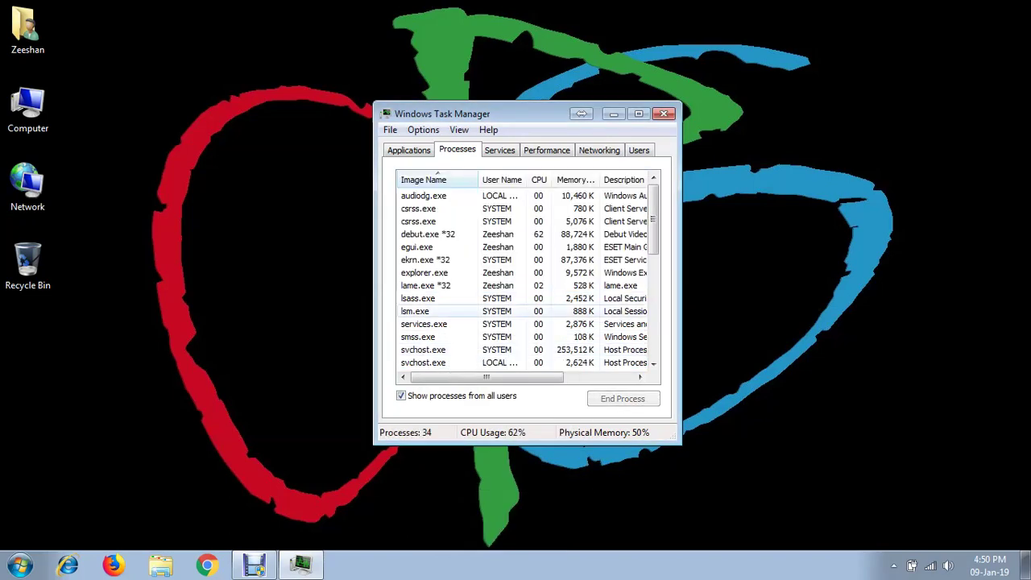
# - Check the remaining processes and end the process tree of LMS.exe *32 again
pyautogui.scroll(-3, 527, 279)
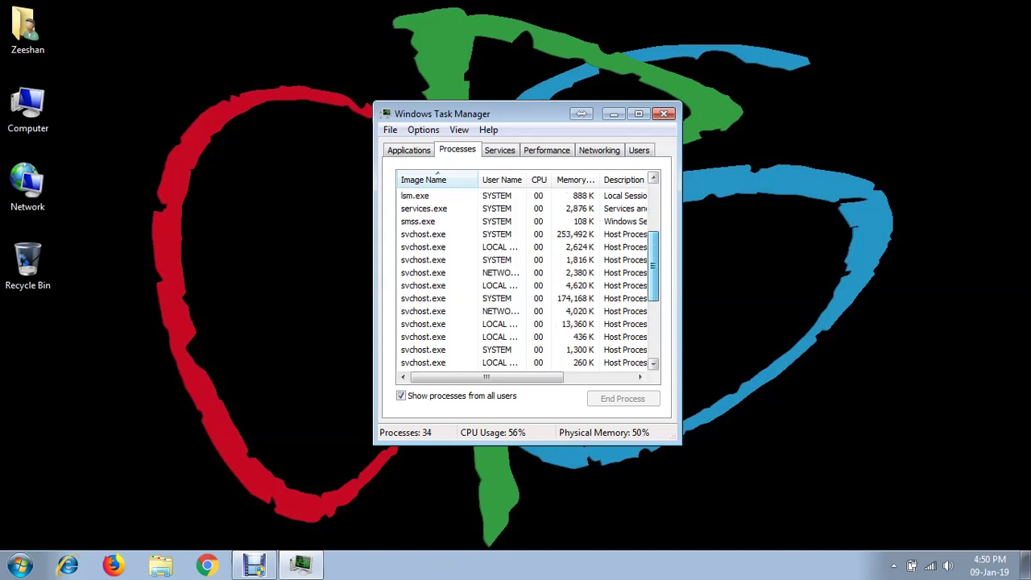
pyautogui.scroll(-4, 528, 279)
pyautogui.scroll(7, 527, 279)
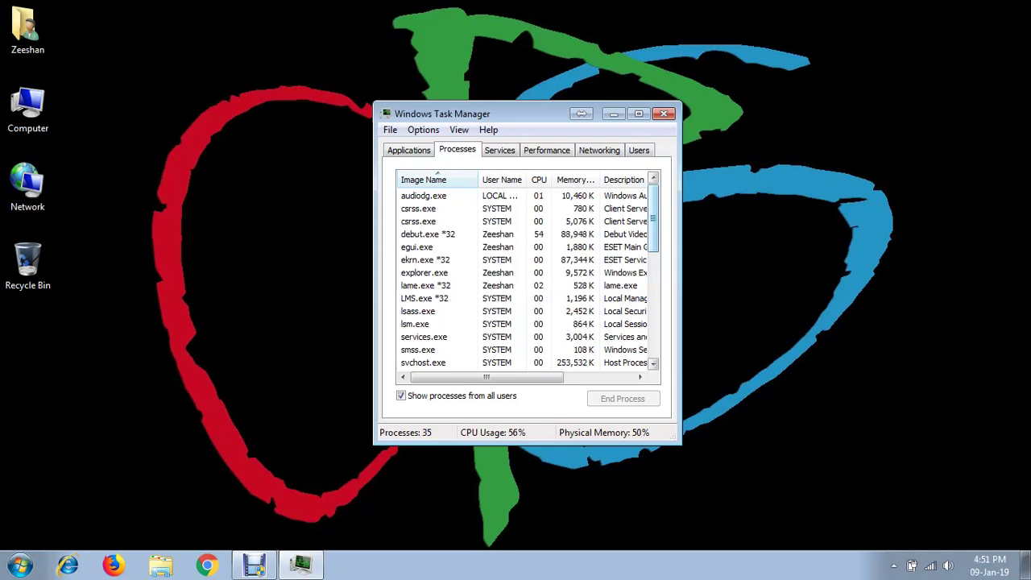
pyautogui.click(484, 298)
pyautogui.rightClick(483, 298)
pyautogui.click(524, 342)
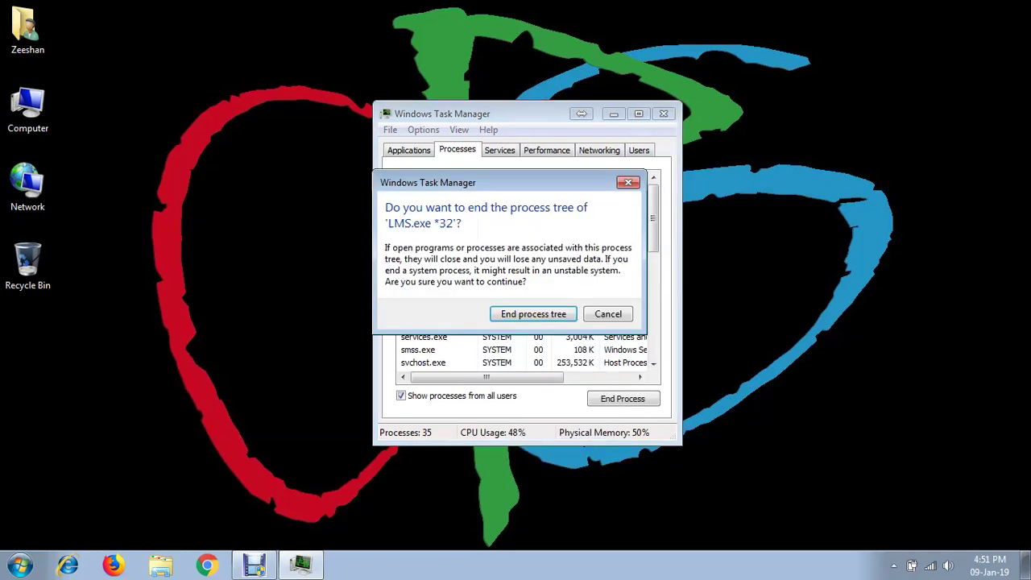